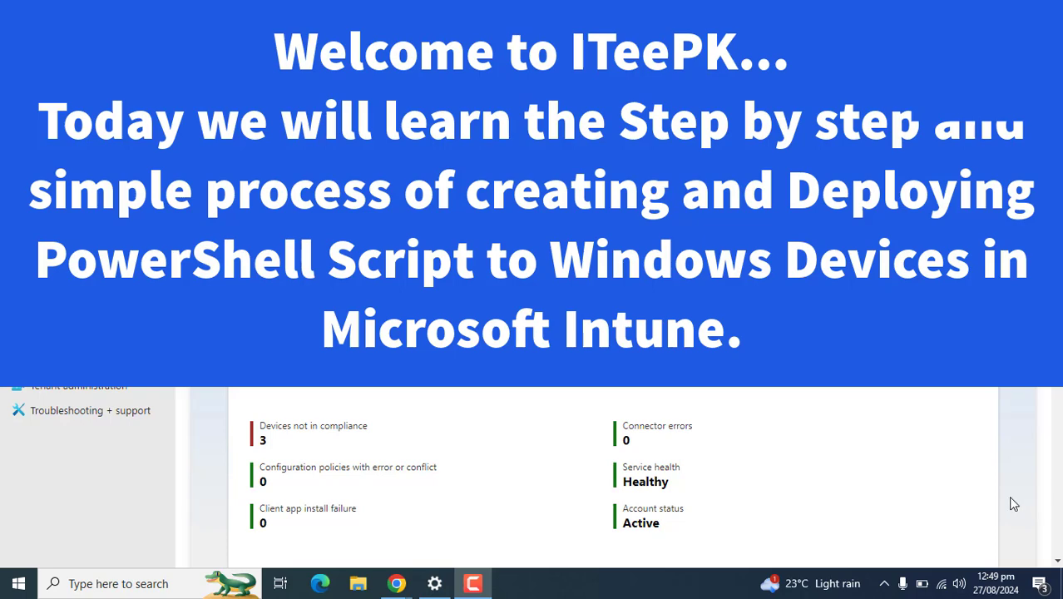
Step: Highlight intune.microsoft.com in the Chrome address bar of the Intune admin center
{"action": "left_click", "coordinate": [1005, 523]}
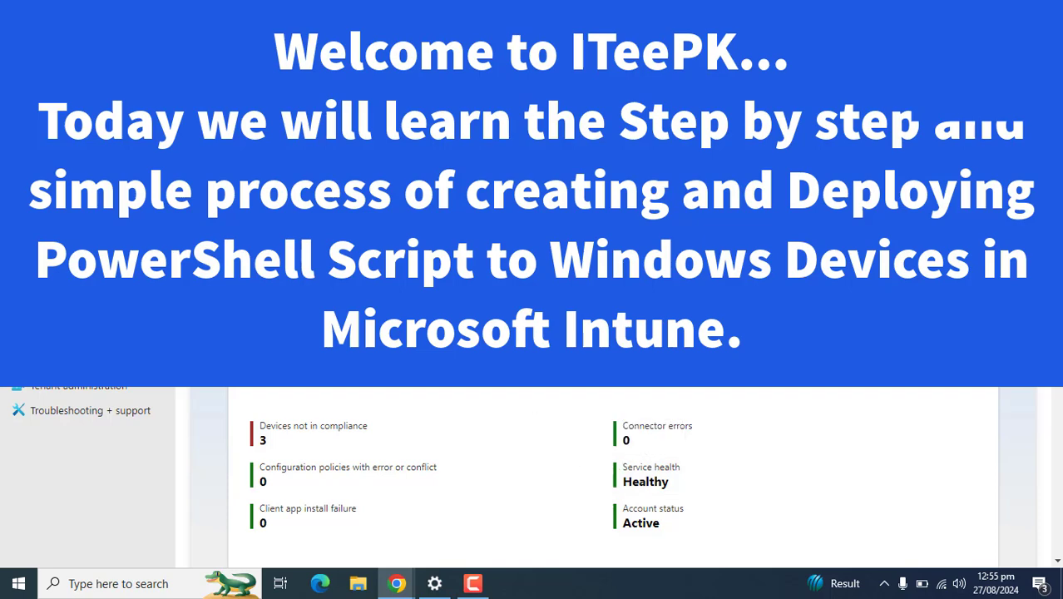
{"action": "left_click", "coordinate": [249, 45]}
{"action": "left_click", "coordinate": [238, 46]}
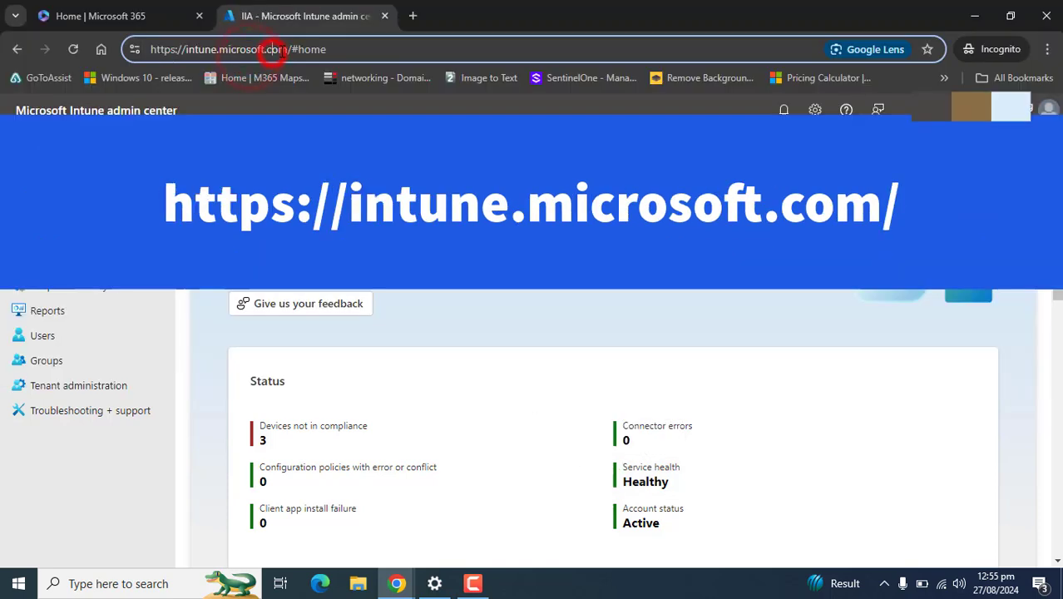
{"action": "left_click_drag", "start_coordinate": [289, 49], "coordinate": [150, 49]}
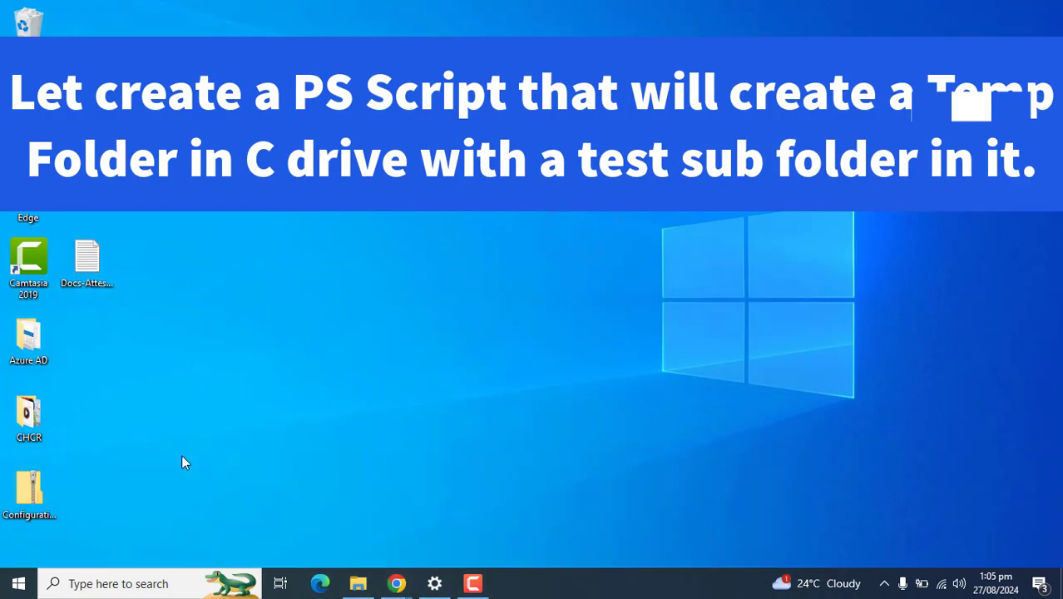
Step: Launch Windows PowerShell ISE as administrator from a 'power' search
{"action": "left_click", "coordinate": [123, 583]}
{"action": "type", "text": "power"}
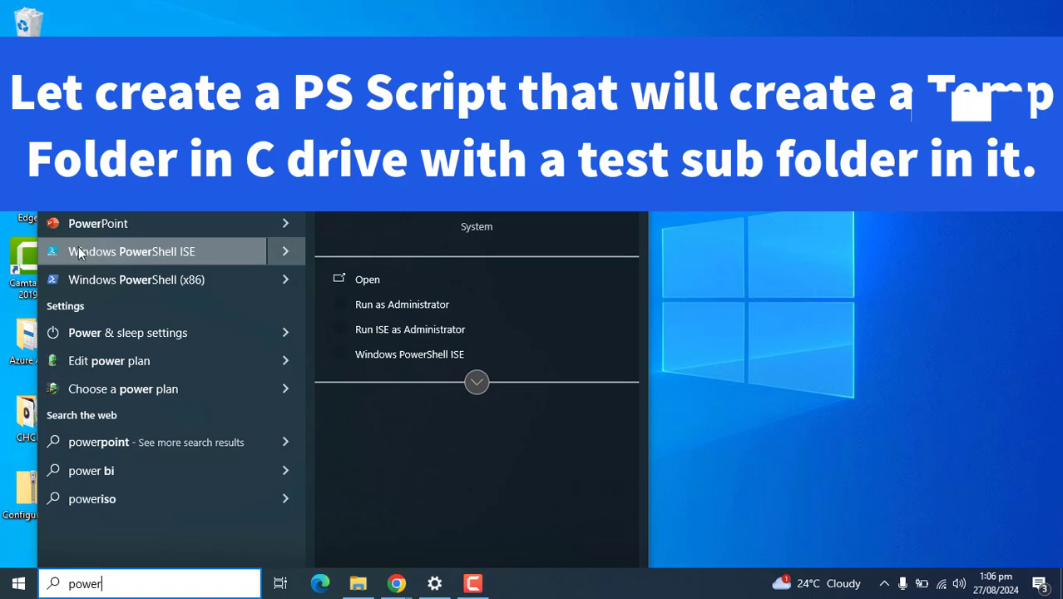
{"action": "right_click", "coordinate": [162, 248]}
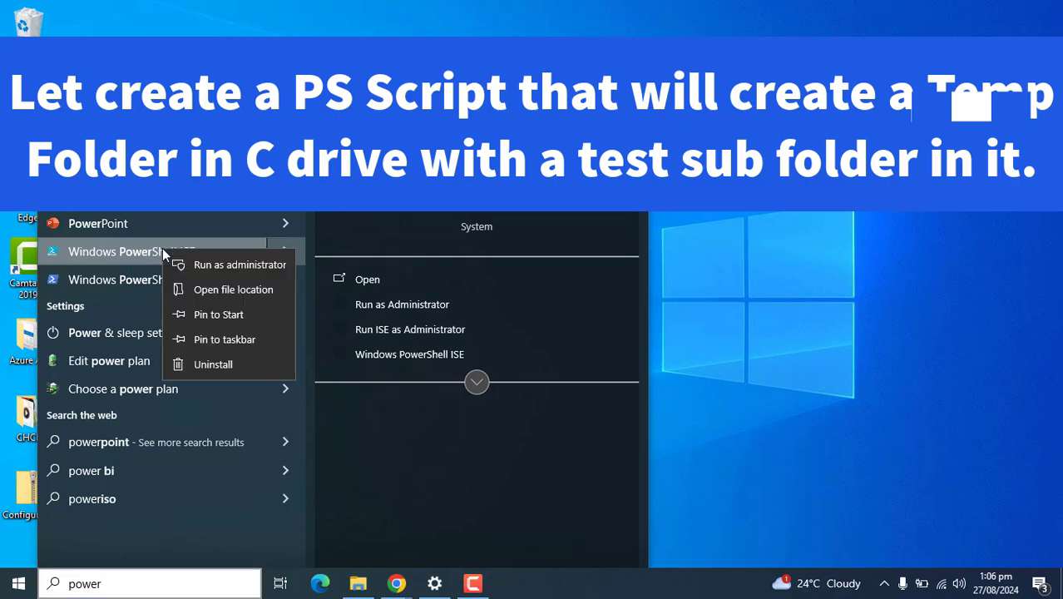
{"action": "left_click", "coordinate": [188, 264]}
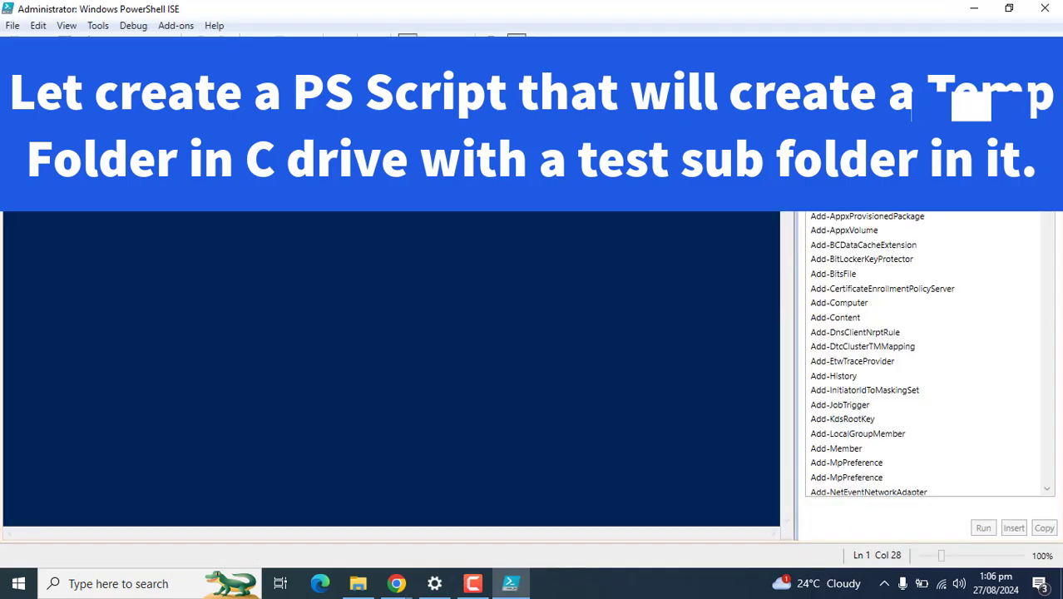
Step: Paste the New-Item line creating C:\temp\Test Folder into the script pane
{"action": "left_click", "coordinate": [202, 159]}
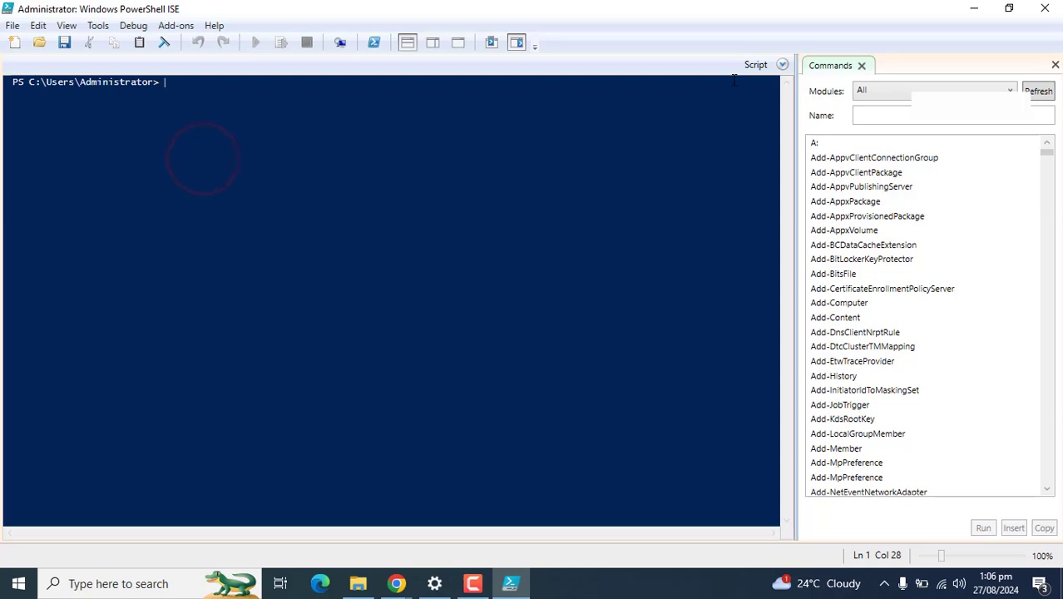
{"action": "left_click", "coordinate": [784, 65]}
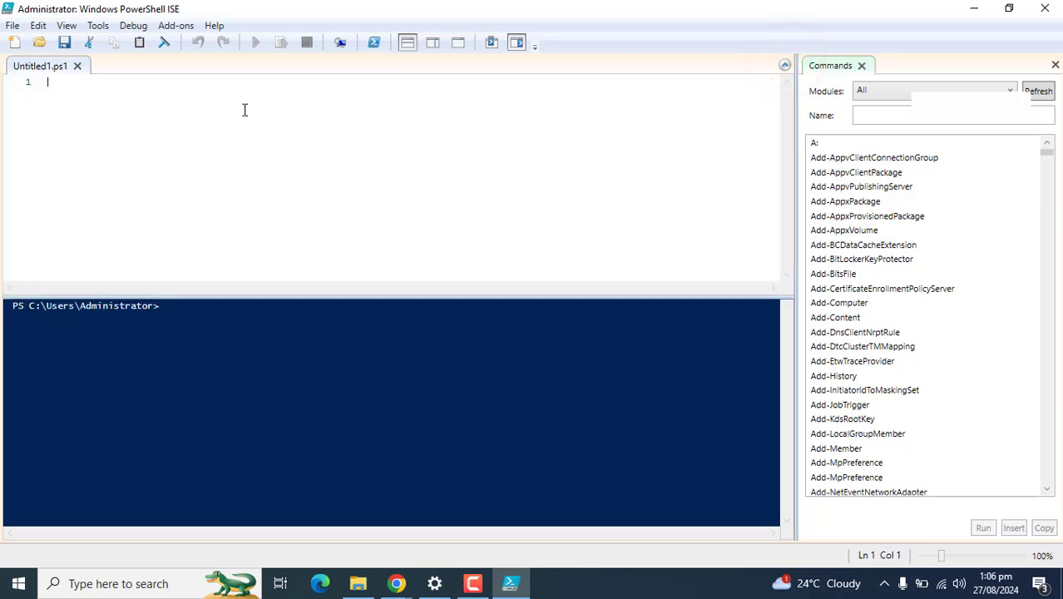
{"action": "type", "text": "New-Item -Path 'C:\\temp\\Test Folder' -ItemType Directory"}
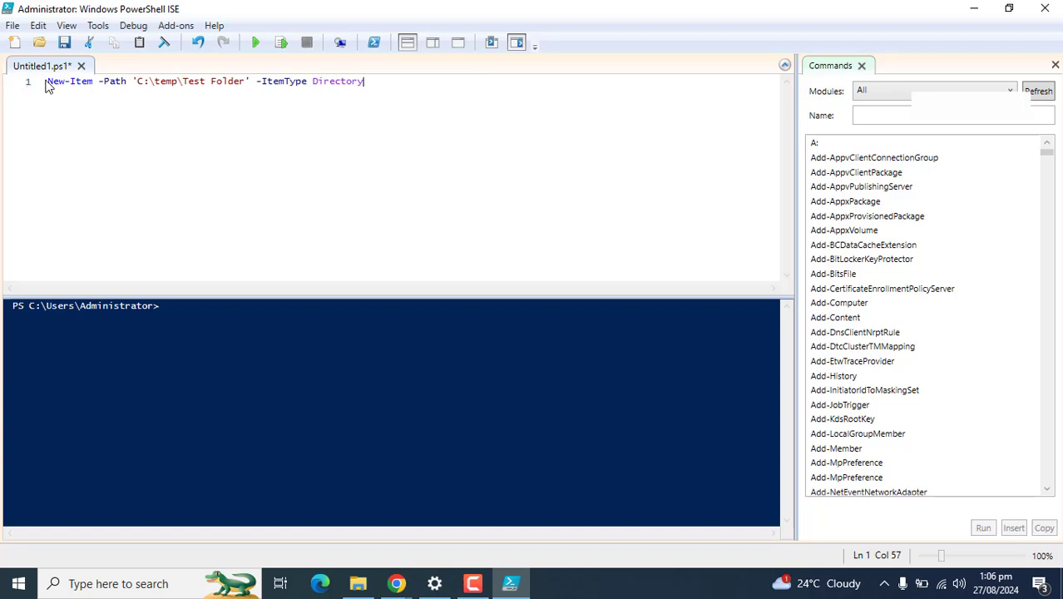
{"action": "left_click_drag", "start_coordinate": [46, 83], "coordinate": [349, 93]}
{"action": "left_click", "coordinate": [214, 167]}
{"action": "left_click", "coordinate": [166, 83]}
{"action": "left_click_drag", "start_coordinate": [182, 80], "coordinate": [247, 83]}
{"action": "left_click", "coordinate": [313, 117]}
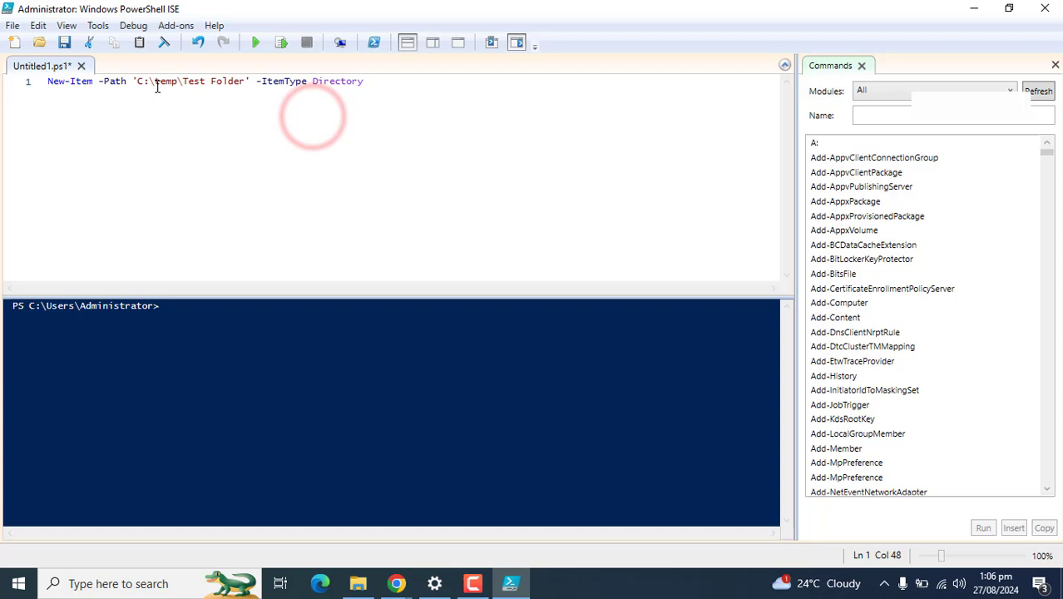
{"action": "left_click_drag", "start_coordinate": [148, 82], "coordinate": [132, 82]}
{"action": "left_click", "coordinate": [203, 155]}
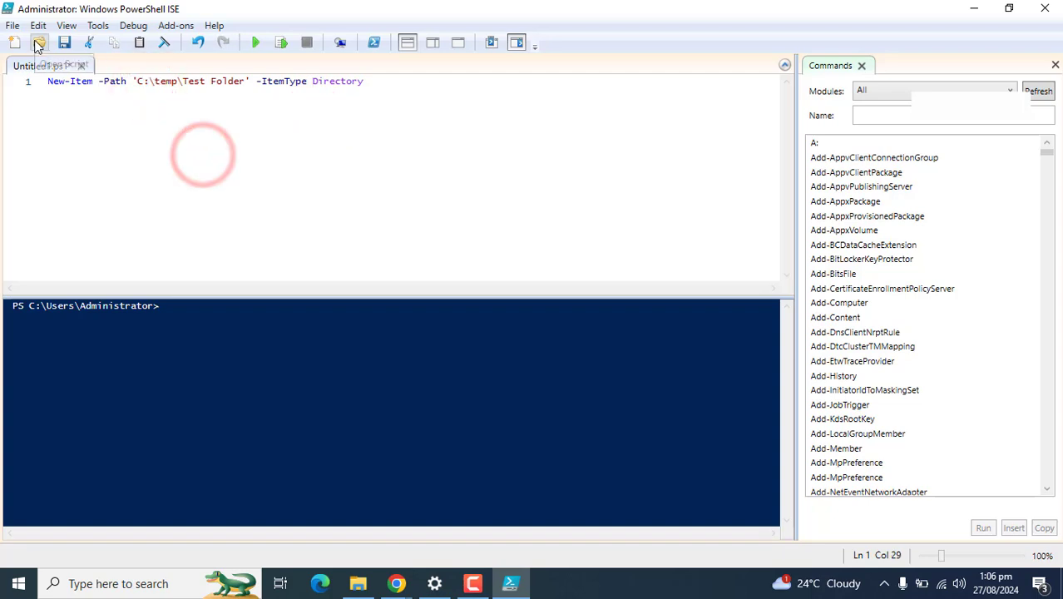
Step: Run the script with Debug > Run/Continue to create the folder
{"action": "left_click", "coordinate": [133, 25]}
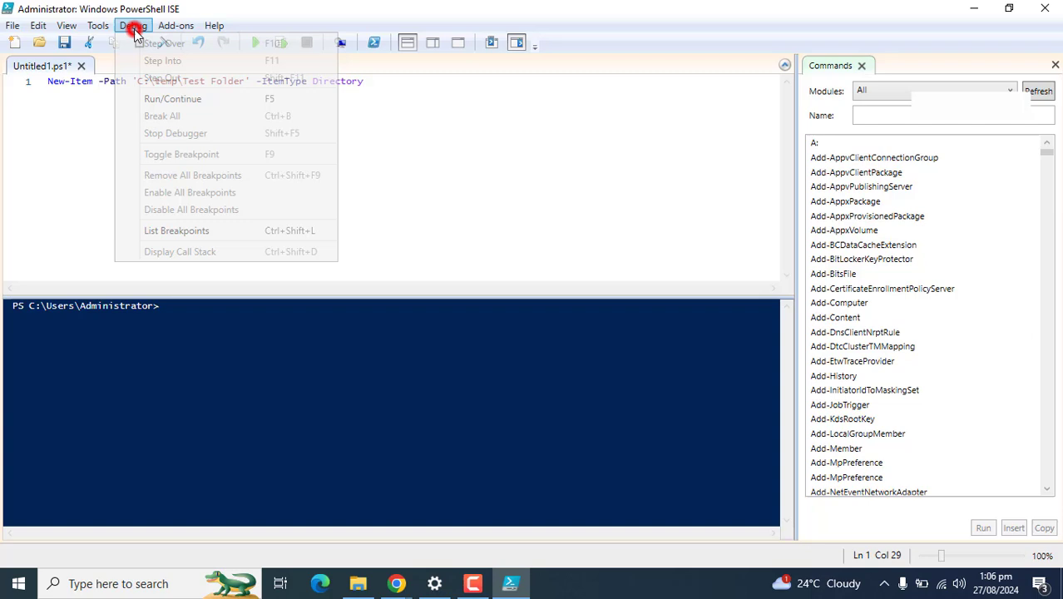
{"action": "left_click", "coordinate": [178, 99]}
{"action": "left_click", "coordinate": [369, 395]}
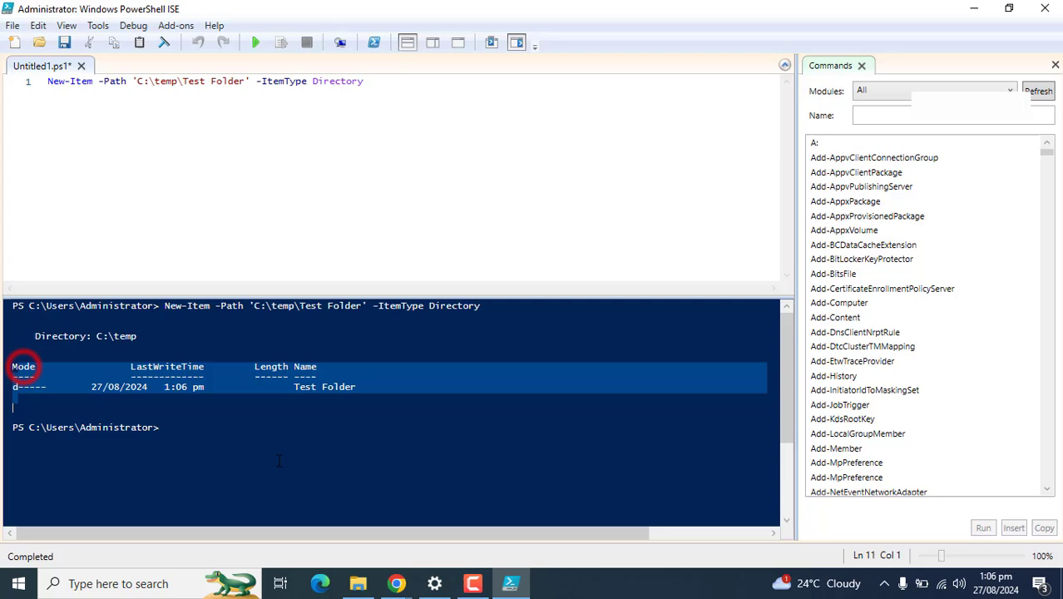
Step: Confirm in File Explorer that C:\temp contains an empty Test Folder
{"action": "left_click", "coordinate": [359, 583]}
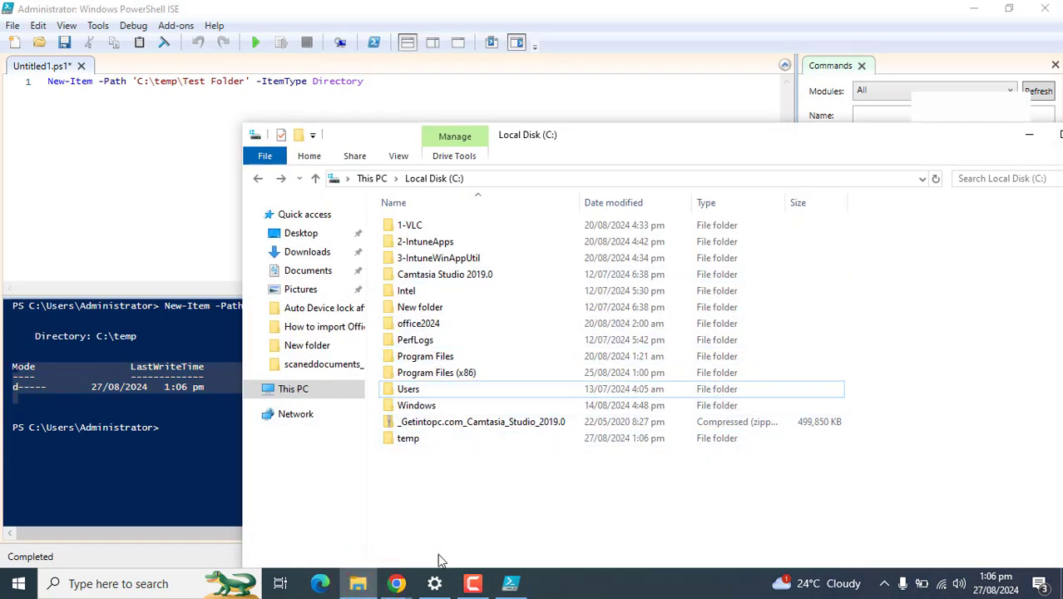
{"action": "left_click", "coordinate": [412, 442]}
{"action": "double_click", "coordinate": [412, 442]}
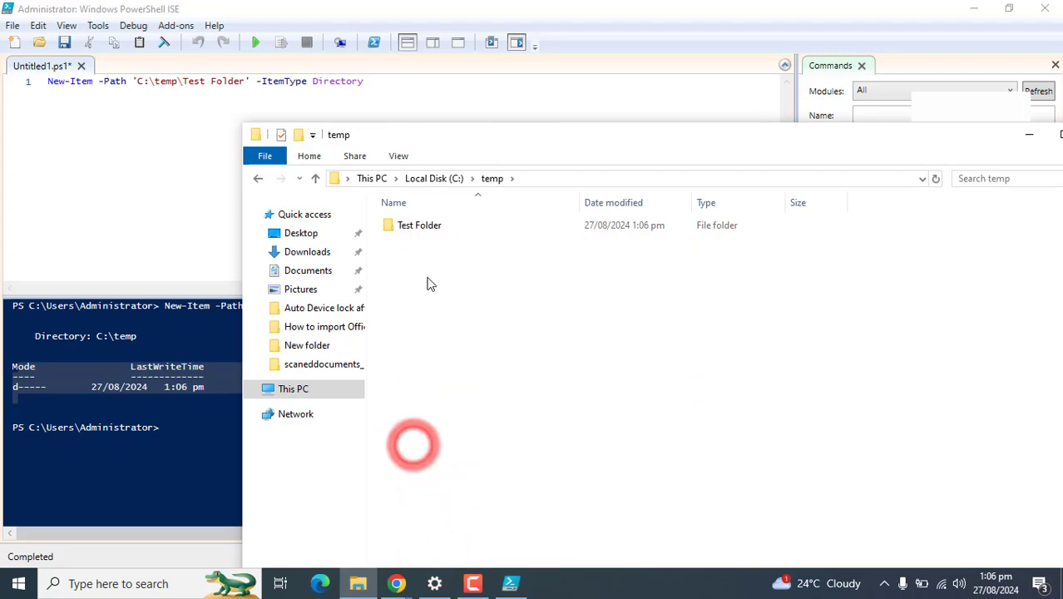
{"action": "double_click", "coordinate": [429, 226]}
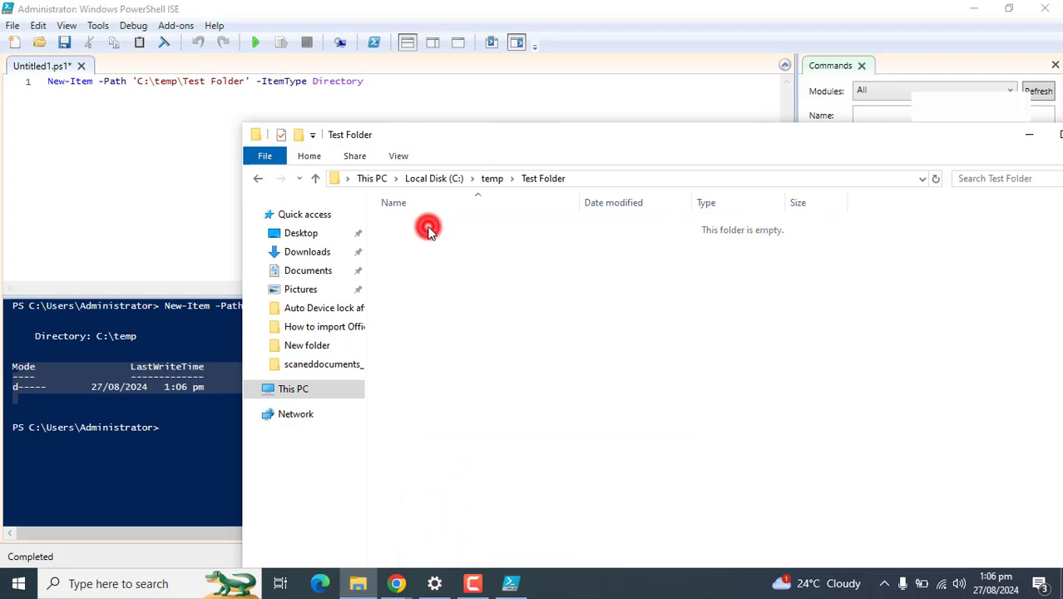
{"action": "left_click", "coordinate": [258, 178]}
{"action": "left_click", "coordinate": [258, 178]}
Step: Rerun the script in PowerShell ISE with Debug > Run/Continue
{"action": "left_click", "coordinate": [132, 122]}
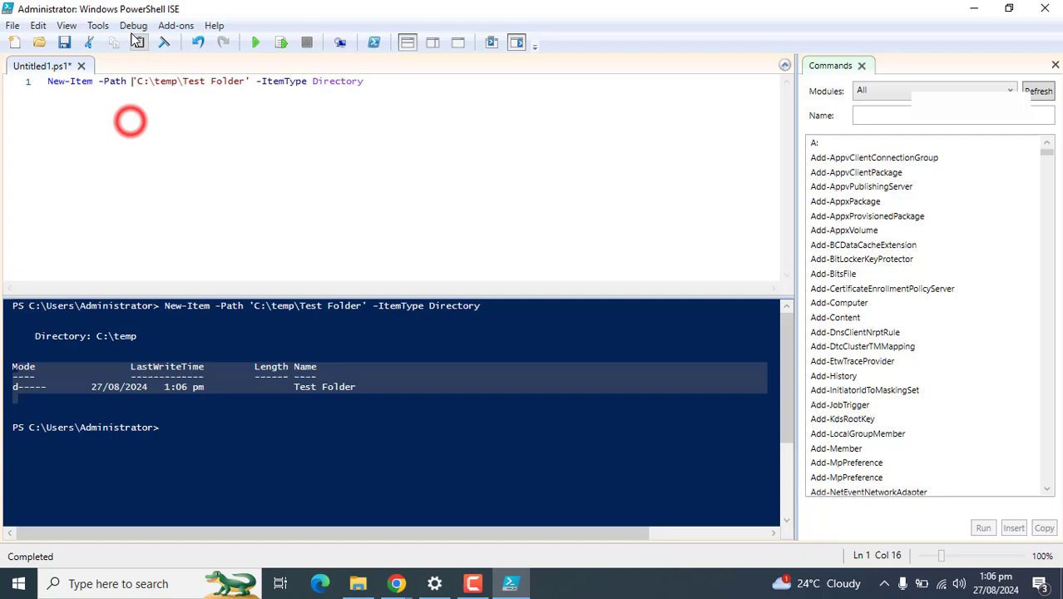
{"action": "left_click", "coordinate": [133, 25]}
{"action": "left_click", "coordinate": [173, 99]}
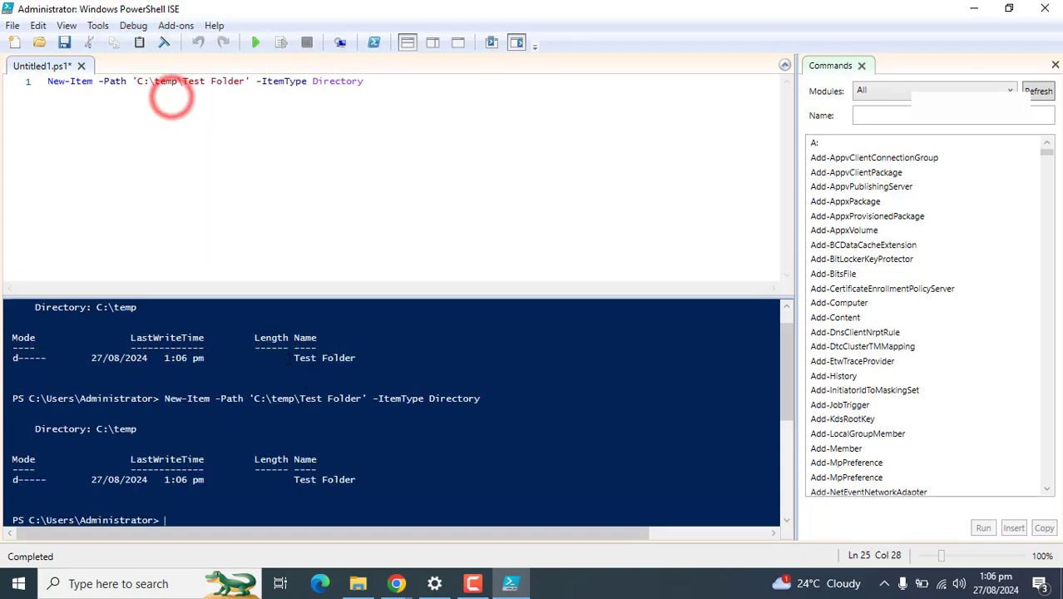
Step: Delete the temp folder from Local Disk (C:)
{"action": "left_click", "coordinate": [359, 586]}
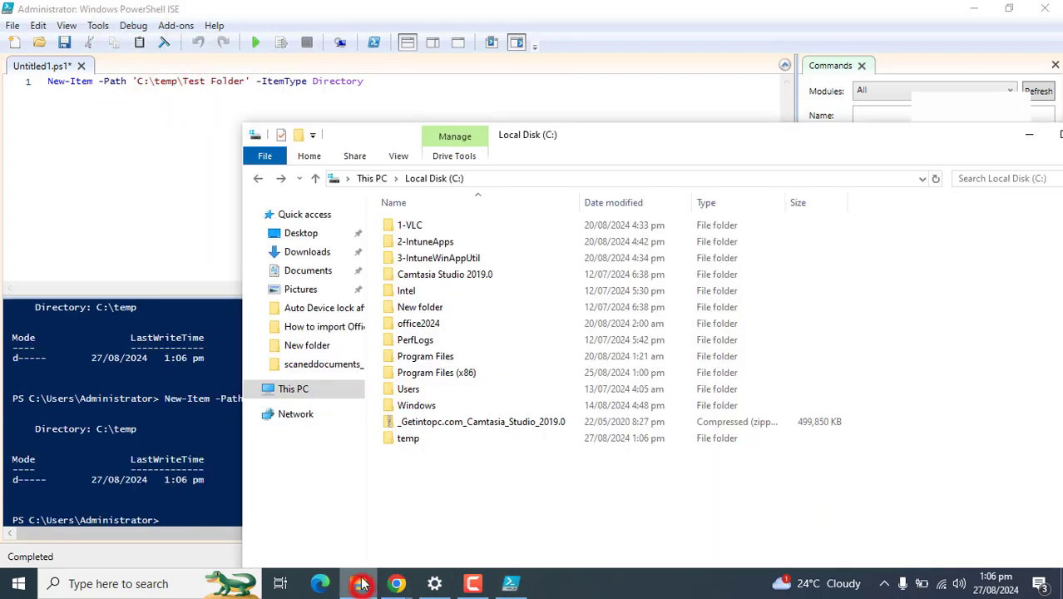
{"action": "left_click", "coordinate": [418, 443]}
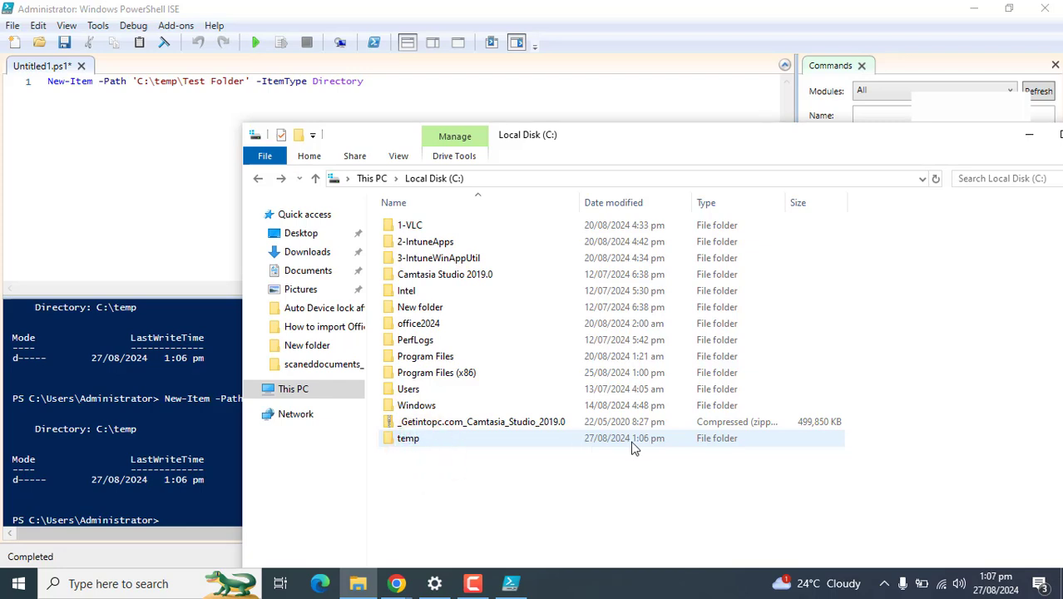
{"action": "left_click", "coordinate": [406, 441]}
{"action": "key", "text": "Delete"}
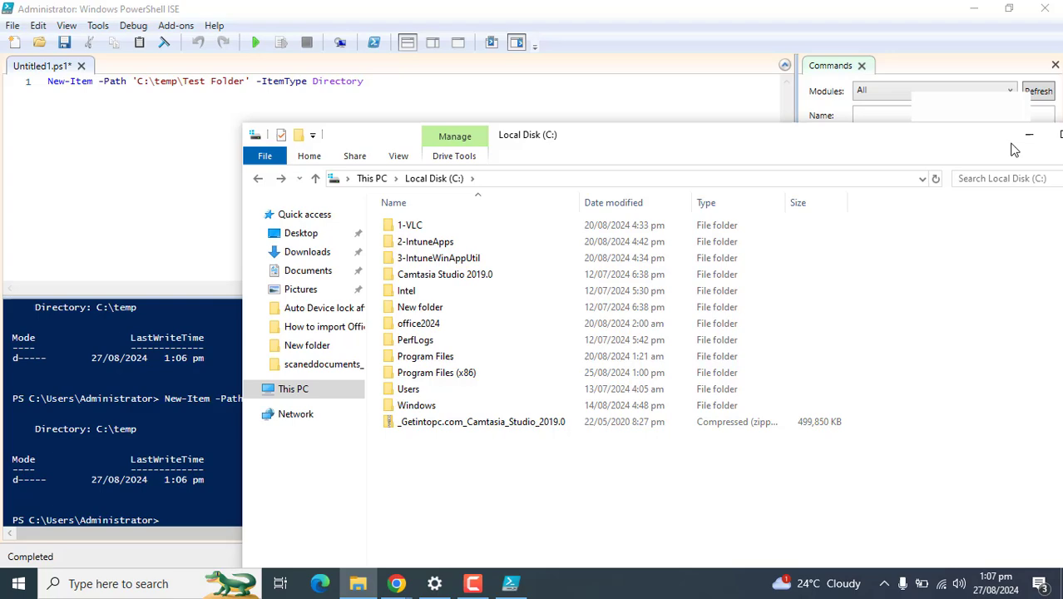
Step: Save the script to the Desktop as TestFolder.ps1
{"action": "left_click", "coordinate": [1028, 136]}
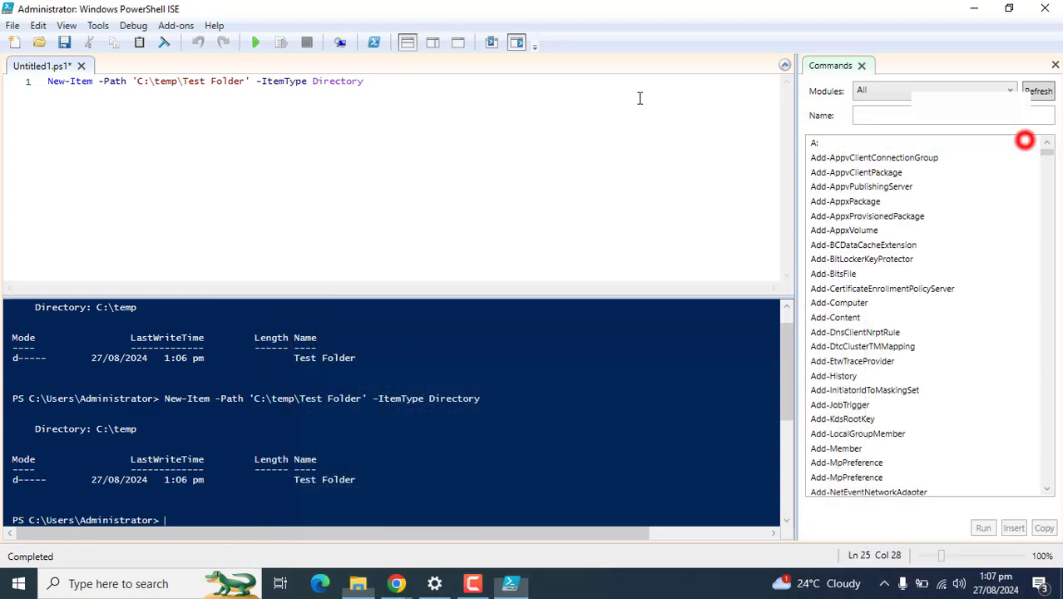
{"action": "left_click", "coordinate": [63, 44]}
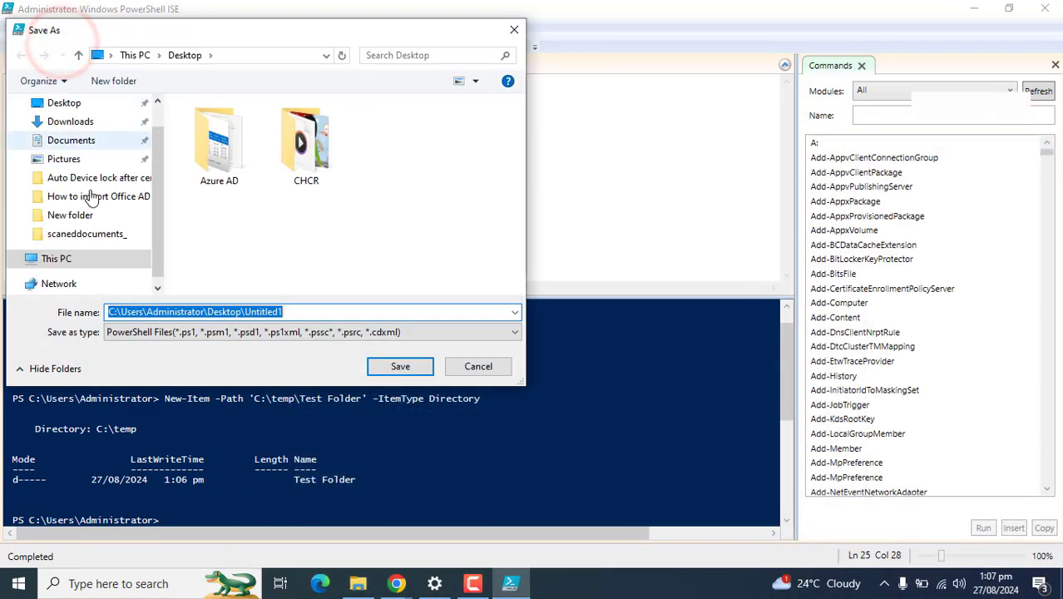
{"action": "left_click_drag", "start_coordinate": [155, 240], "coordinate": [95, 171]}
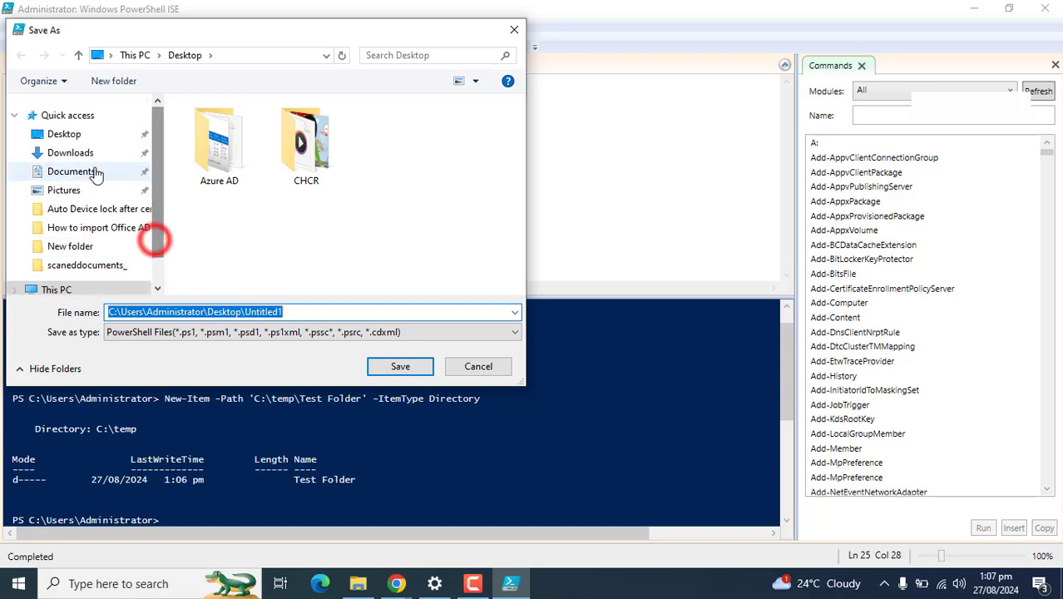
{"action": "left_click", "coordinate": [78, 134]}
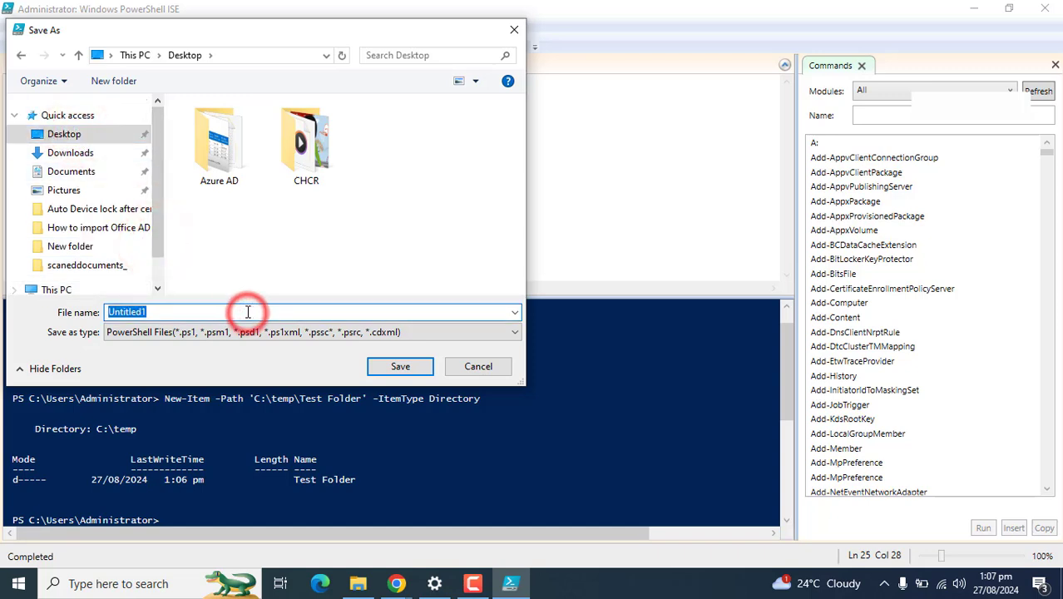
{"action": "type", "text": "TestFolder"}
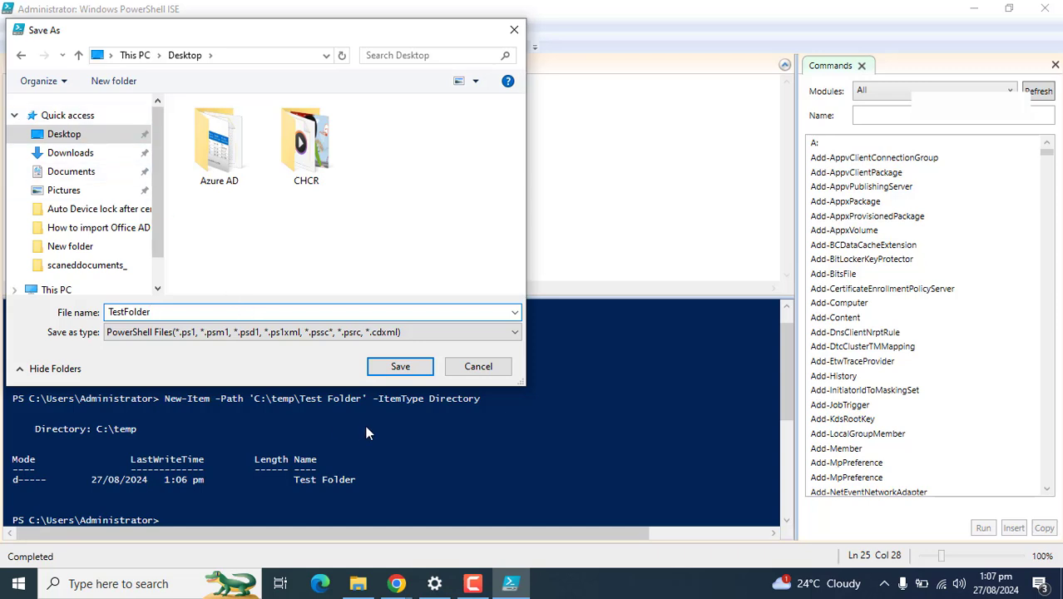
{"action": "key", "text": "Tab"}
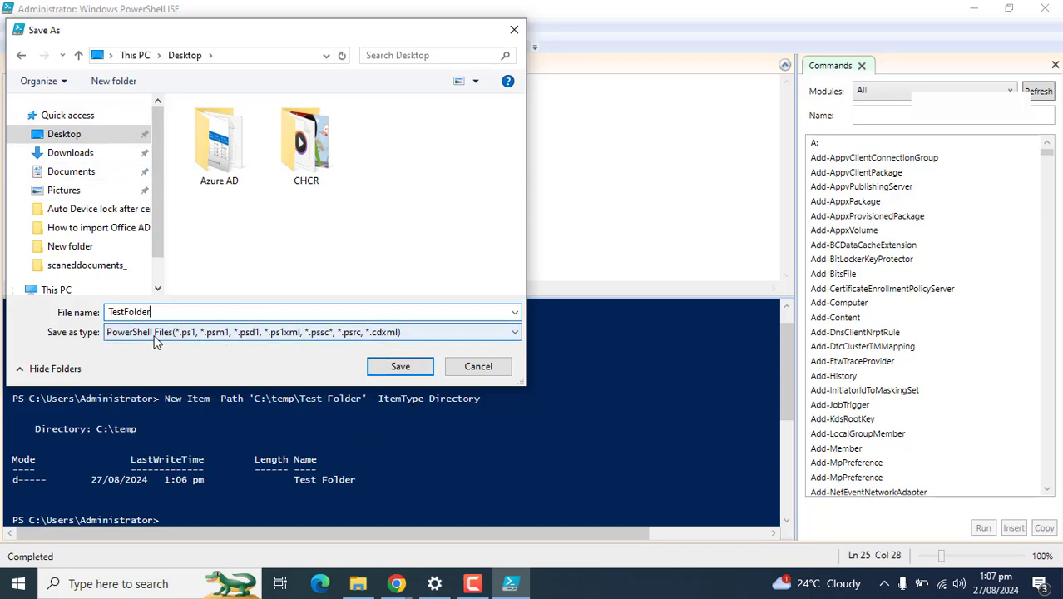
{"action": "left_click", "coordinate": [396, 366]}
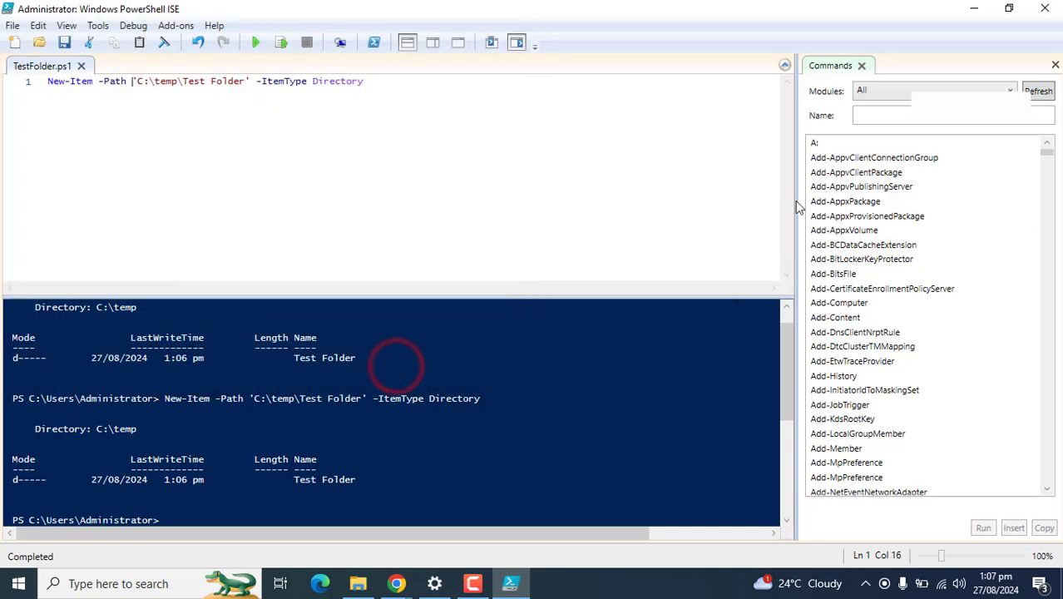
Step: Close PowerShell ISE and check the TestFolder file on the Desktop
{"action": "left_click", "coordinate": [1042, 10]}
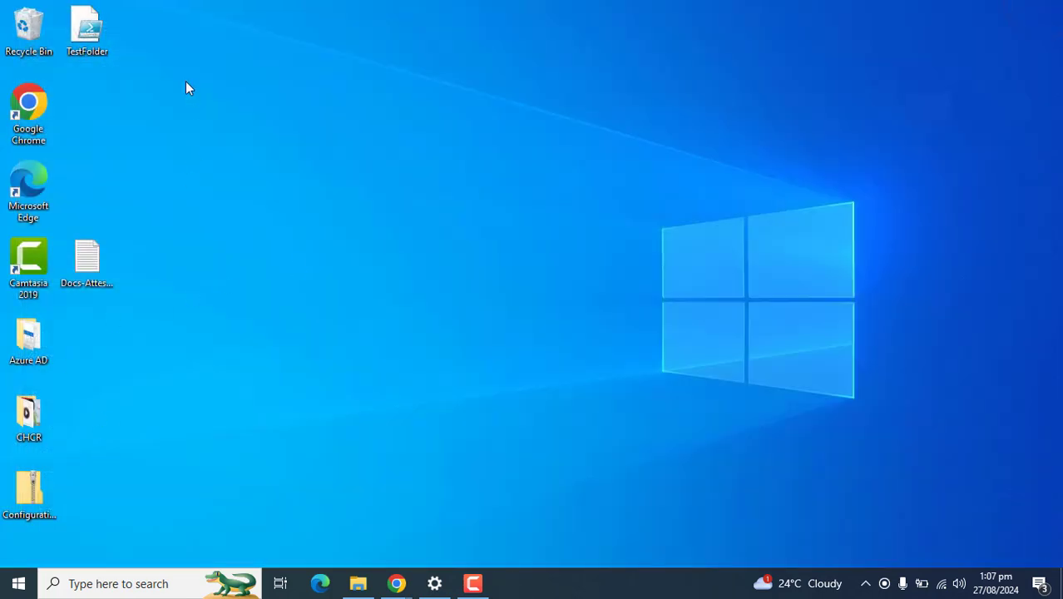
{"action": "left_click", "coordinate": [86, 29]}
{"action": "left_click", "coordinate": [266, 185]}
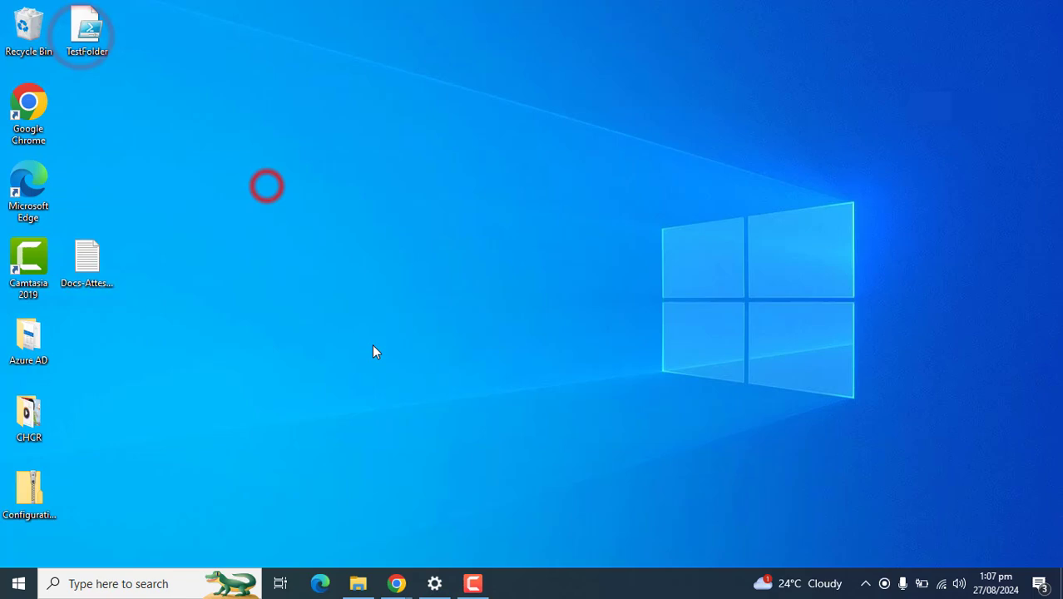
Step: Start a new Windows 10 and later platform script under Devices > Scripts and remediations
{"action": "mouse_move", "coordinate": [397, 583]}
{"action": "left_click", "coordinate": [467, 543]}
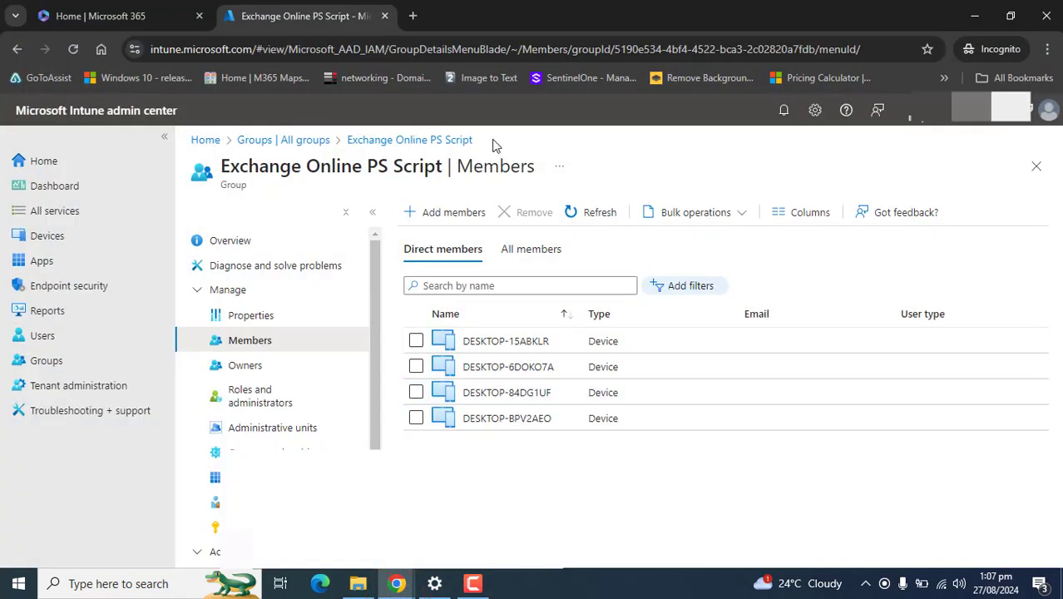
{"action": "left_click", "coordinate": [30, 235]}
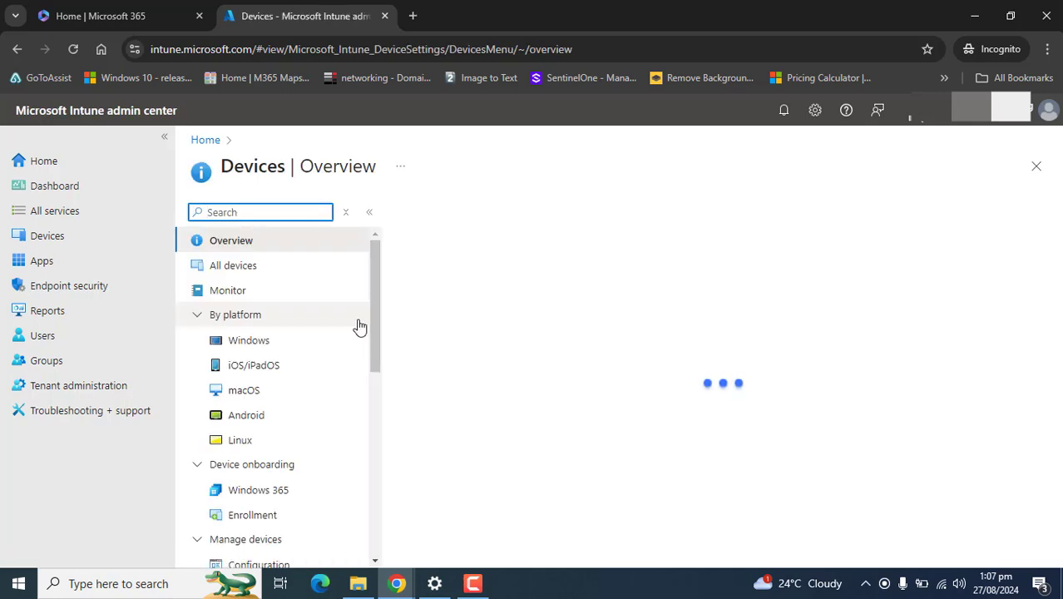
{"action": "left_click", "coordinate": [363, 265]}
{"action": "scroll", "coordinate": [351, 409], "scroll_direction": "down", "scroll_amount": 3}
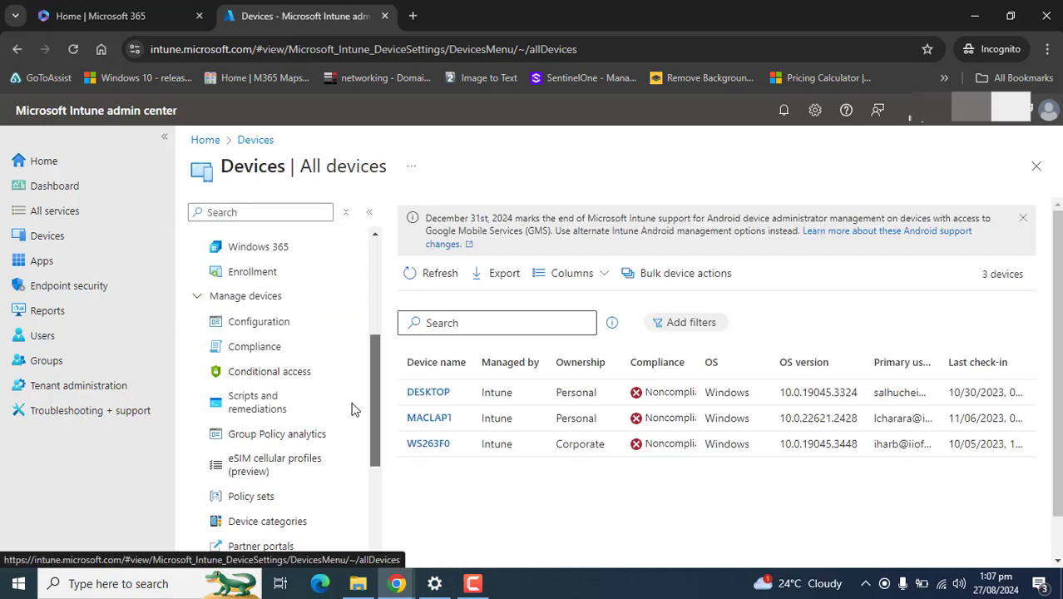
{"action": "left_click", "coordinate": [265, 393]}
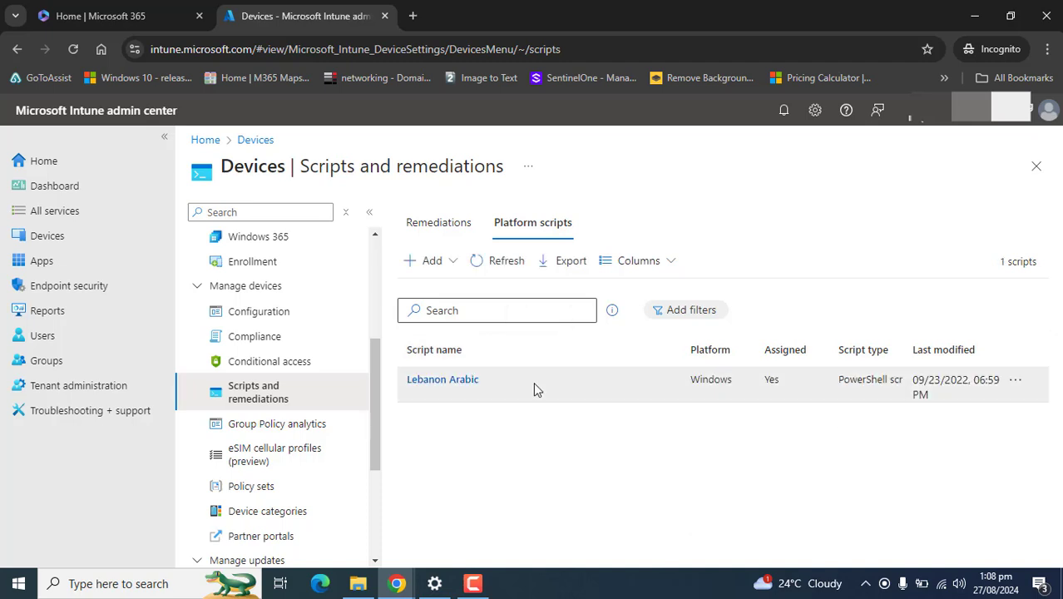
{"action": "left_click", "coordinate": [432, 261]}
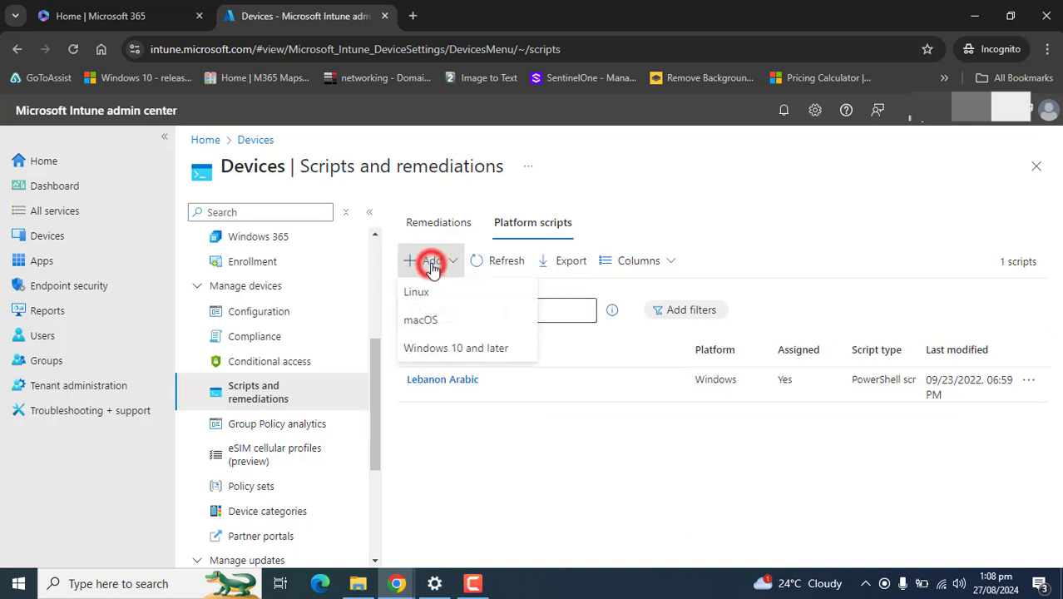
{"action": "left_click", "coordinate": [450, 356]}
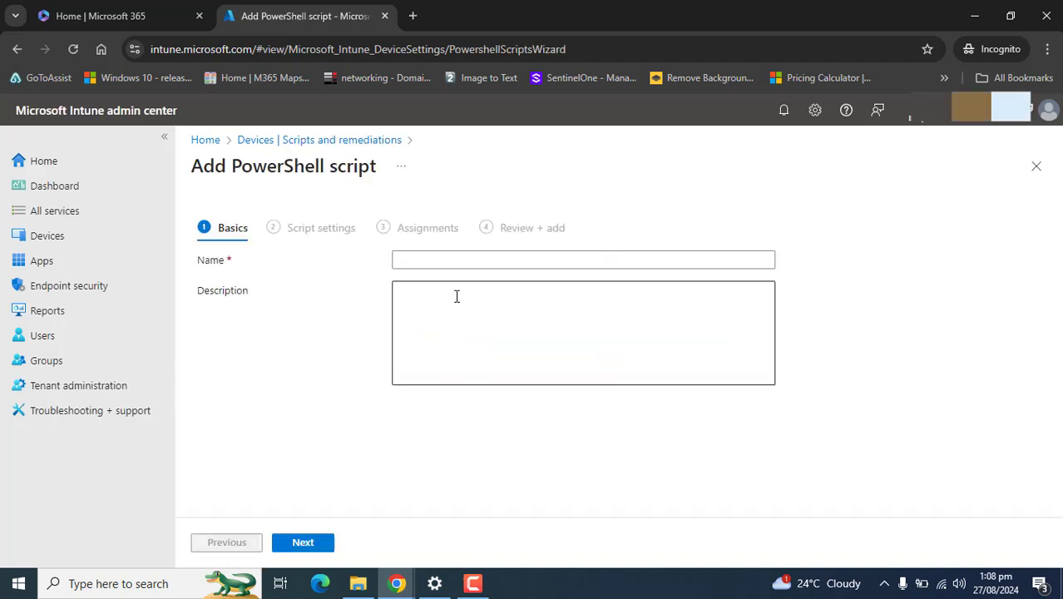
Step: Enter 'Create Test Folder in C Drive' as both name and description, then continue
{"action": "left_click", "coordinate": [488, 257]}
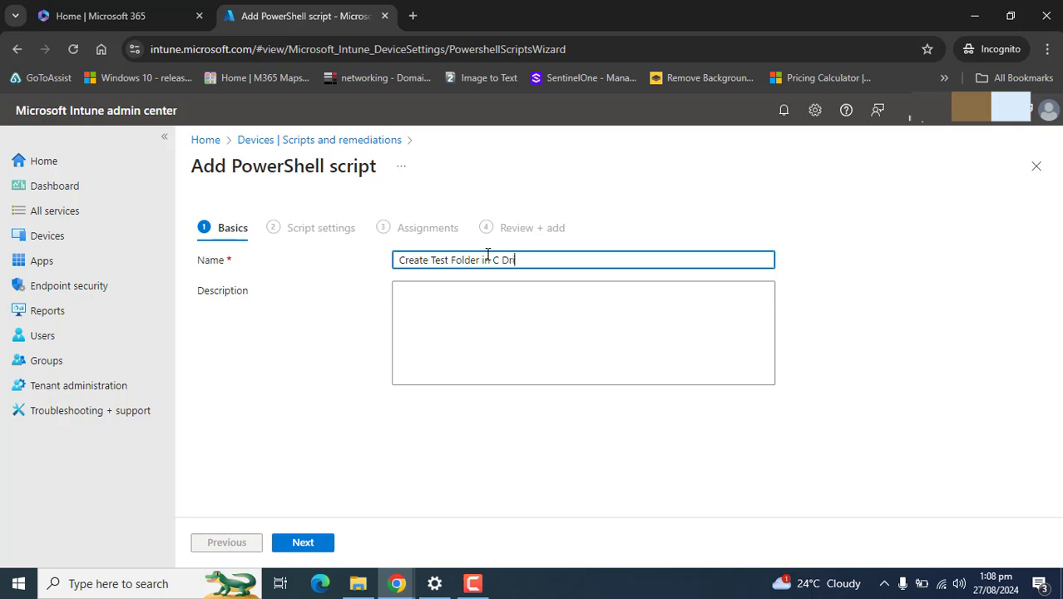
{"action": "type", "text": "Create Test Folder in C Drive"}
{"action": "key", "text": "ctrl+a"}
{"action": "key", "text": "ctrl+c"}
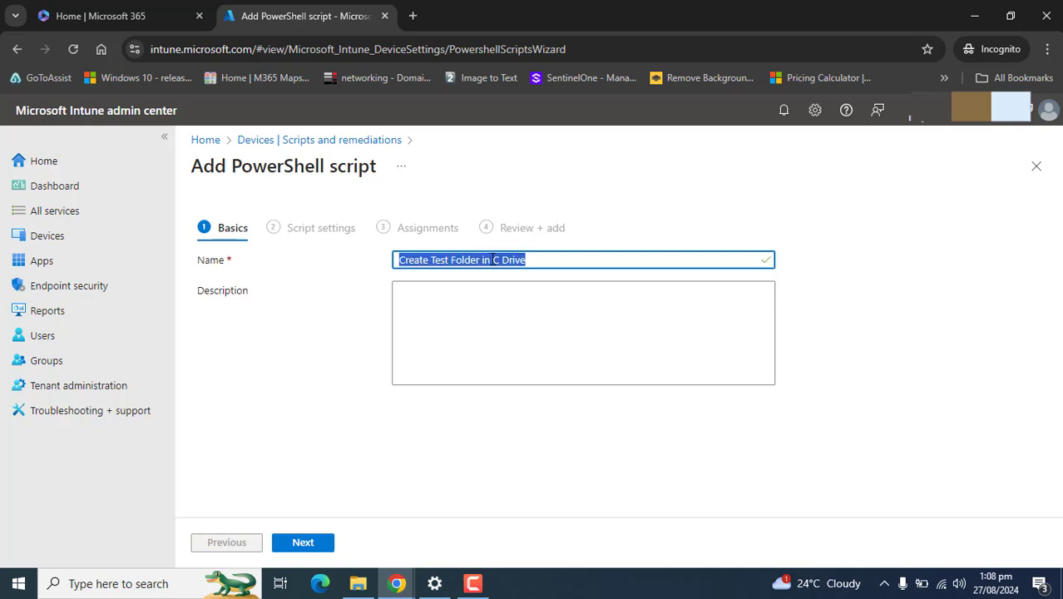
{"action": "left_click", "coordinate": [489, 297]}
{"action": "key", "text": "ctrl+v"}
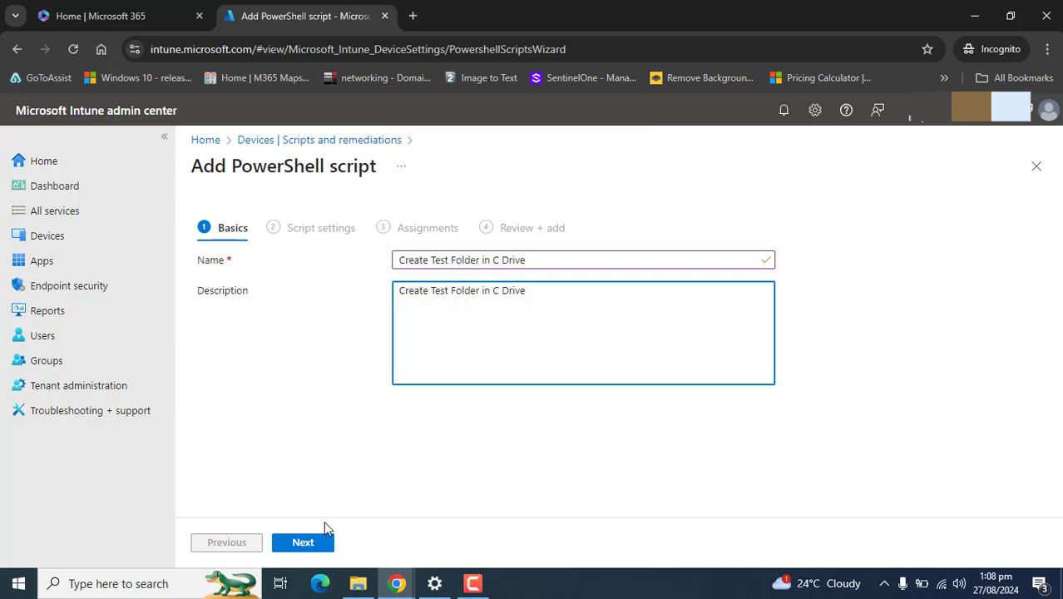
{"action": "left_click", "coordinate": [303, 542]}
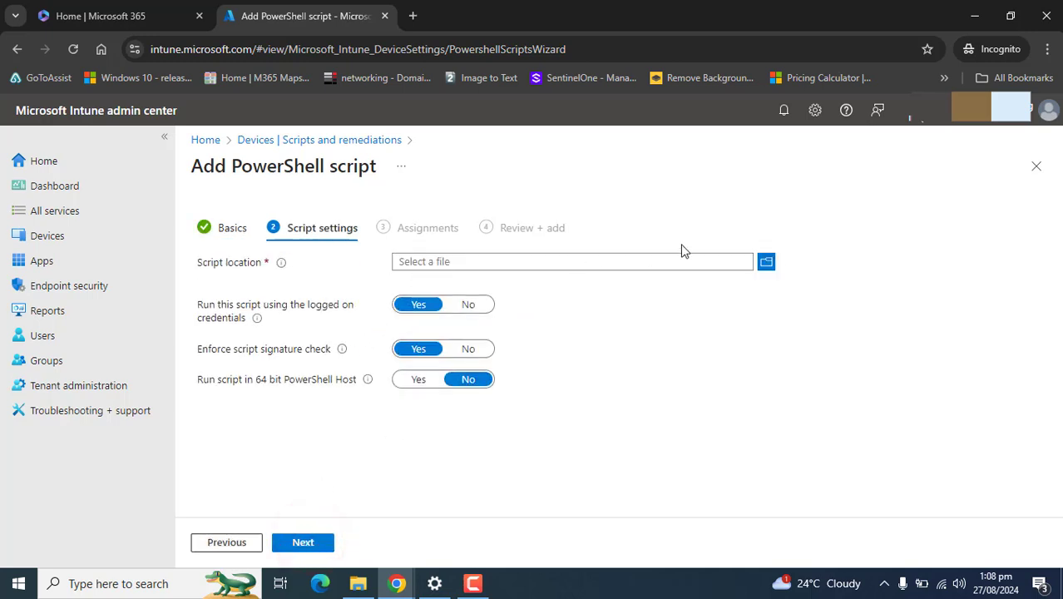
Step: Upload TestFolder.ps1 from the Desktop as the script file
{"action": "left_click", "coordinate": [765, 262]}
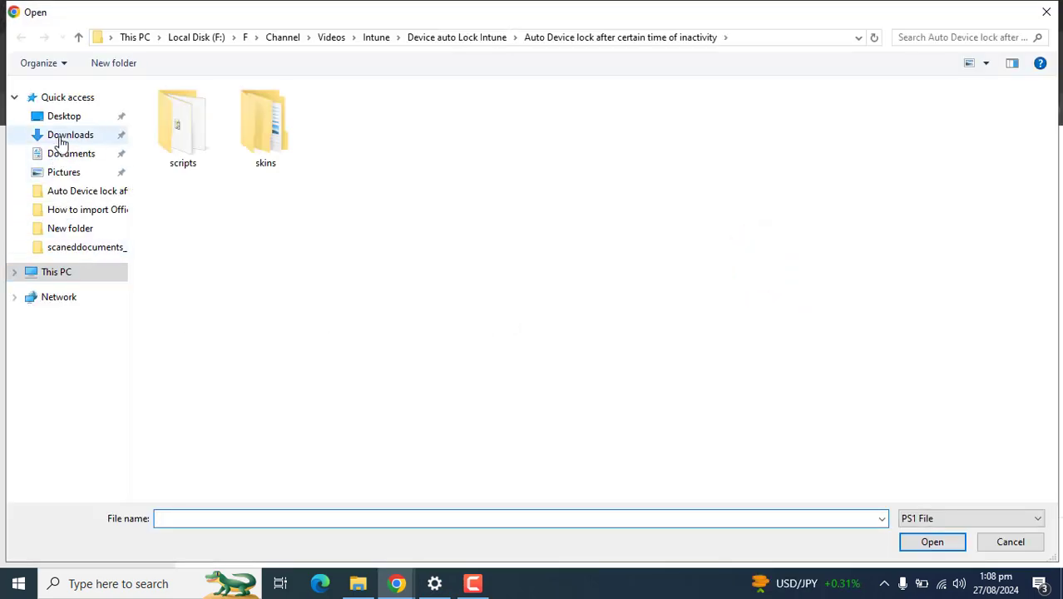
{"action": "left_click", "coordinate": [65, 116]}
{"action": "double_click", "coordinate": [350, 133]}
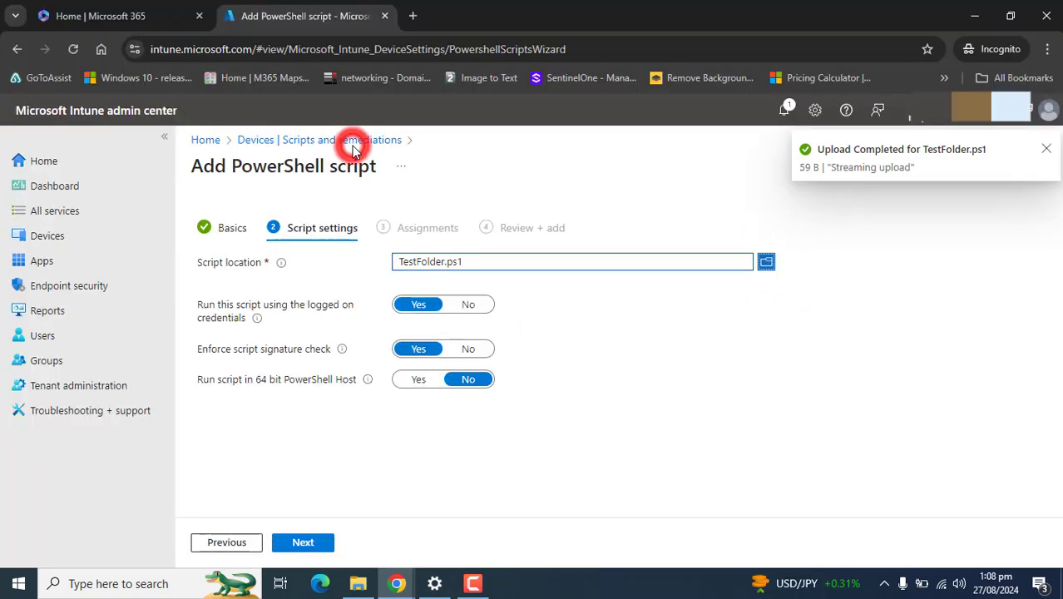
Step: Keep logged-on credentials and signature check set to Yes
{"action": "left_click", "coordinate": [208, 308]}
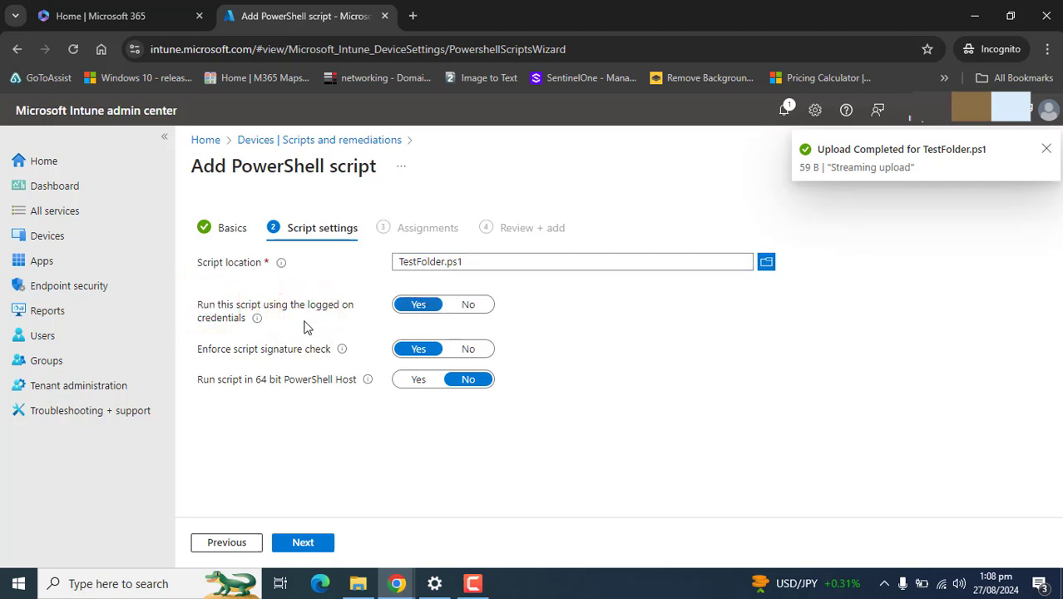
{"action": "mouse_move", "coordinate": [261, 324]}
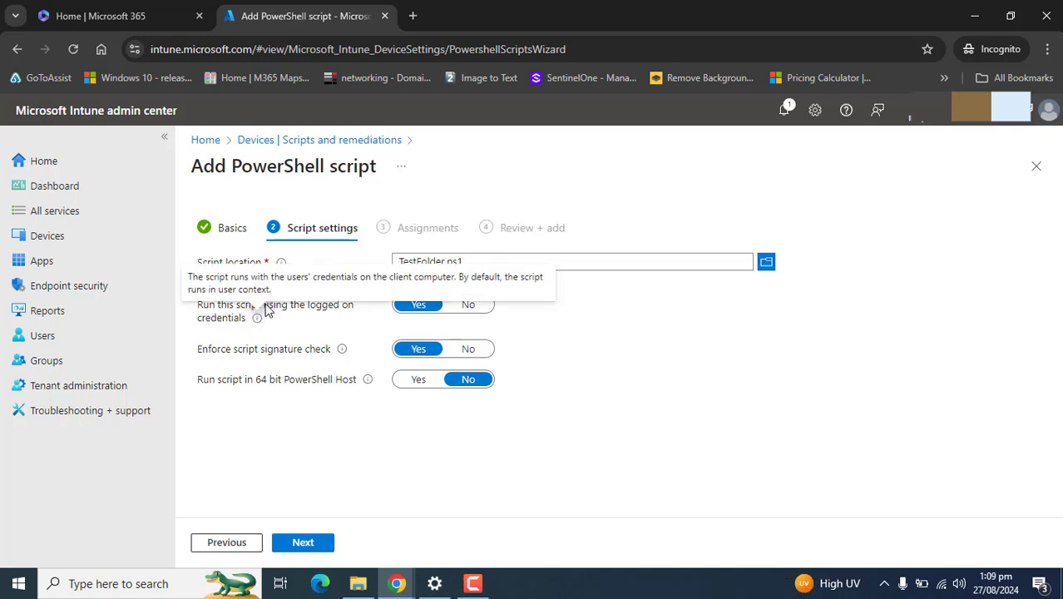
{"action": "left_click", "coordinate": [404, 304]}
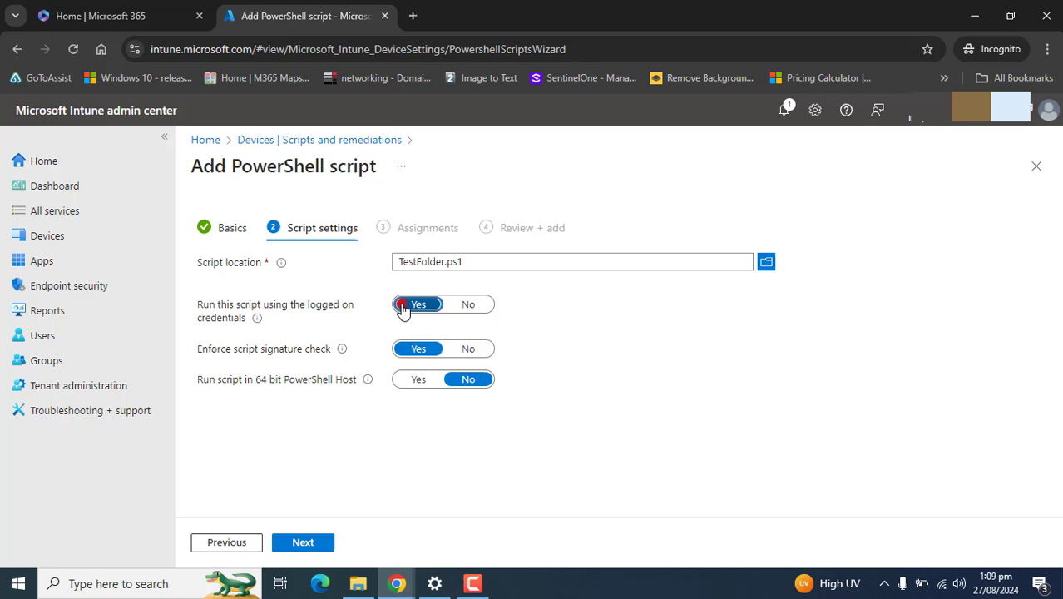
{"action": "left_click", "coordinate": [629, 328]}
{"action": "left_click", "coordinate": [435, 307]}
{"action": "left_click", "coordinate": [469, 305]}
{"action": "left_click", "coordinate": [398, 306]}
{"action": "left_click_drag", "start_coordinate": [219, 350], "coordinate": [259, 350]}
{"action": "mouse_move", "coordinate": [343, 356]}
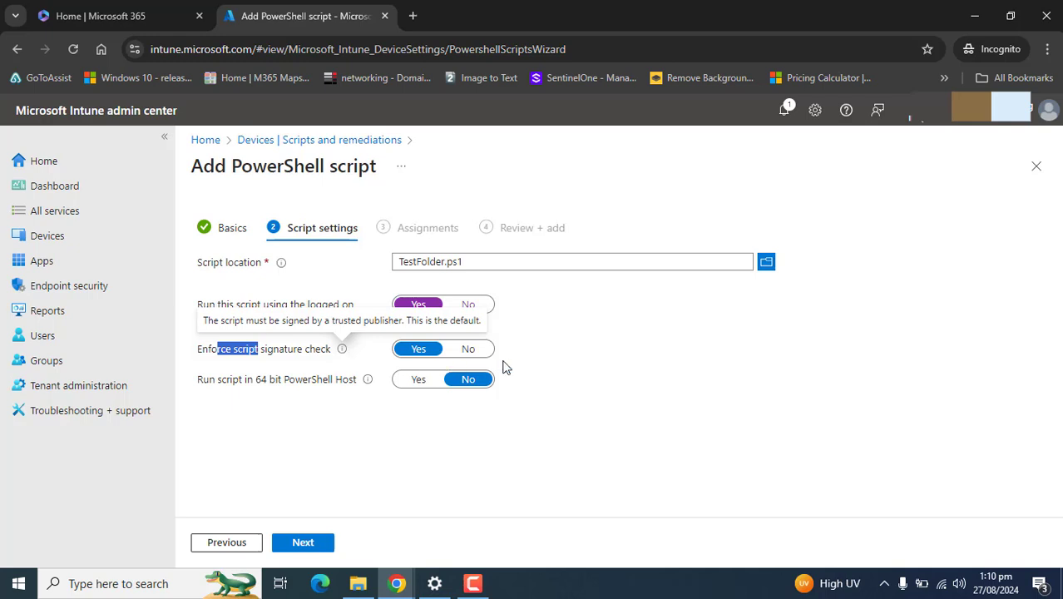
{"action": "left_click", "coordinate": [584, 359]}
Step: Set Run script in 64-bit PowerShell host to No and proceed to Assignments
{"action": "left_click", "coordinate": [437, 348]}
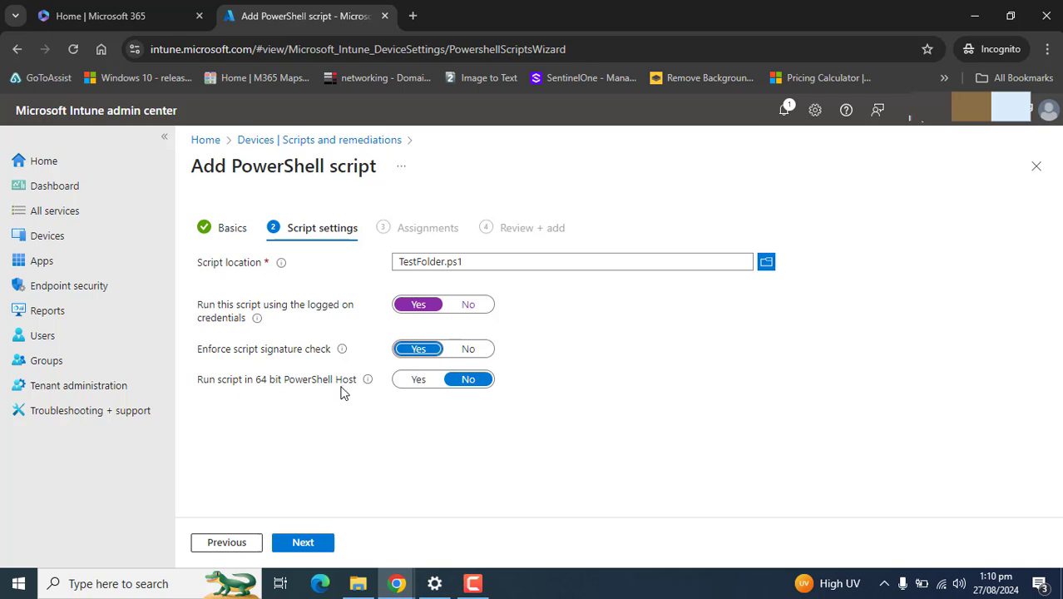
{"action": "mouse_move", "coordinate": [365, 382]}
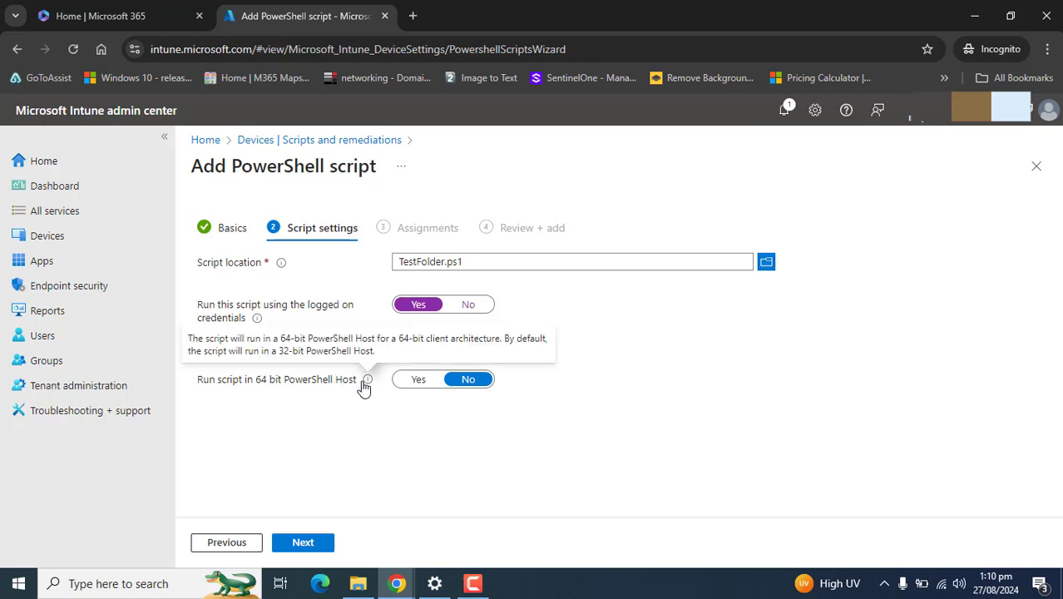
{"action": "left_click", "coordinate": [392, 420]}
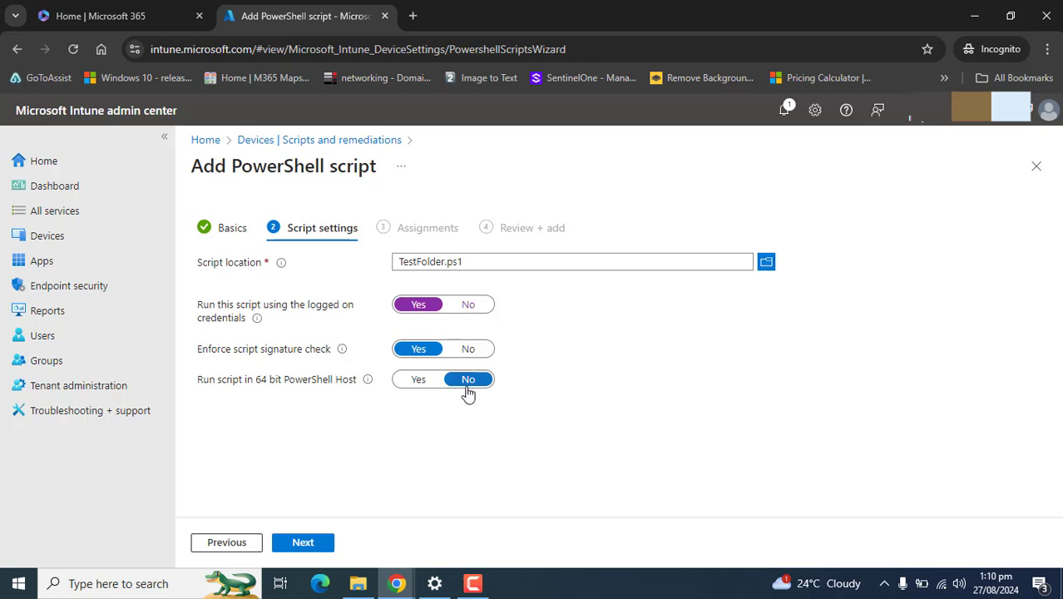
{"action": "left_click", "coordinate": [422, 381]}
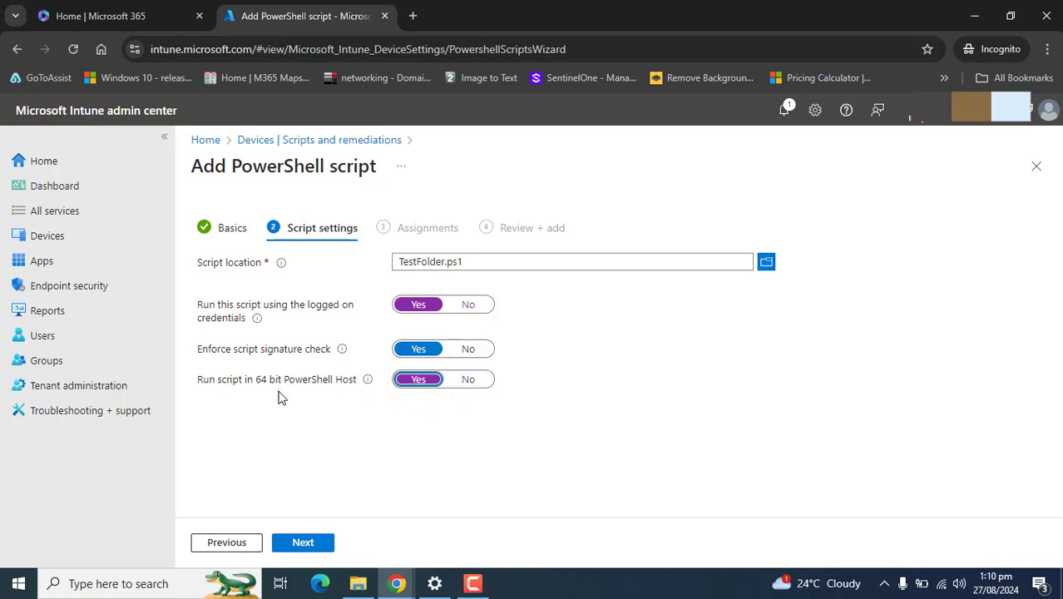
{"action": "left_click", "coordinate": [481, 383]}
{"action": "left_click", "coordinate": [416, 383]}
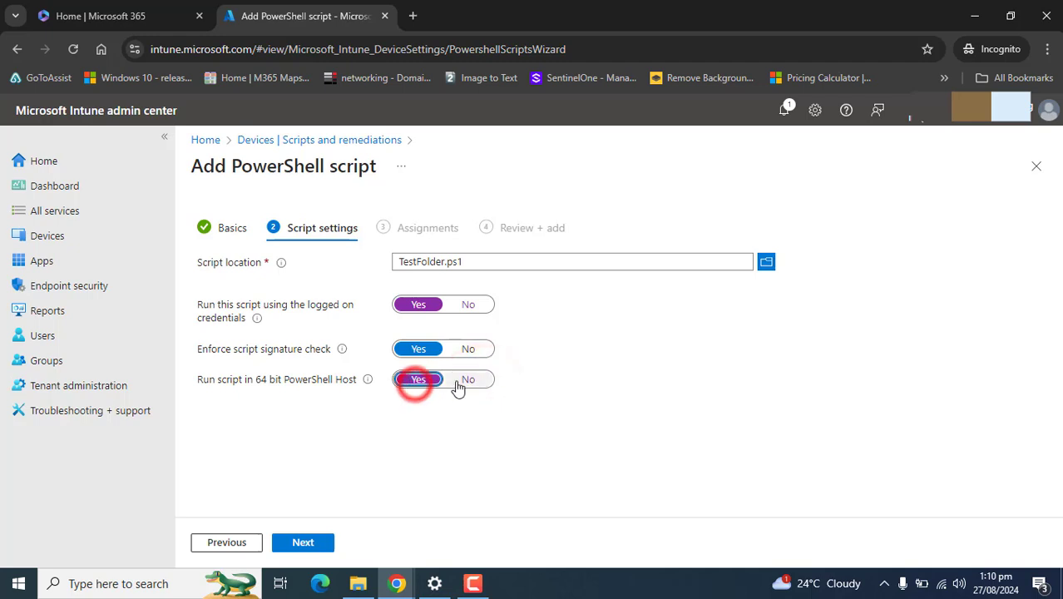
{"action": "left_click", "coordinate": [460, 383]}
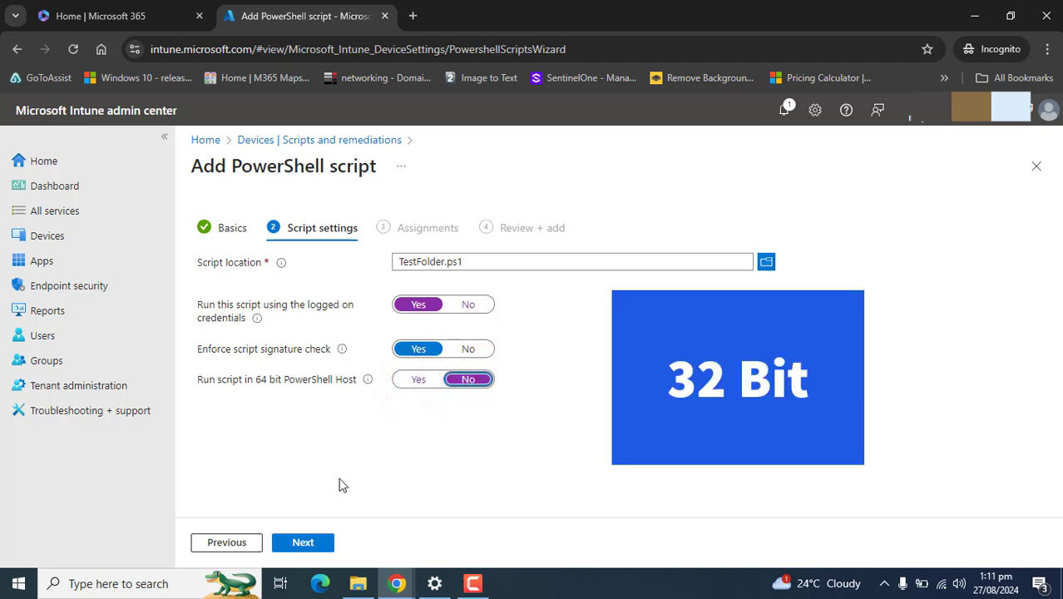
{"action": "left_click", "coordinate": [304, 546]}
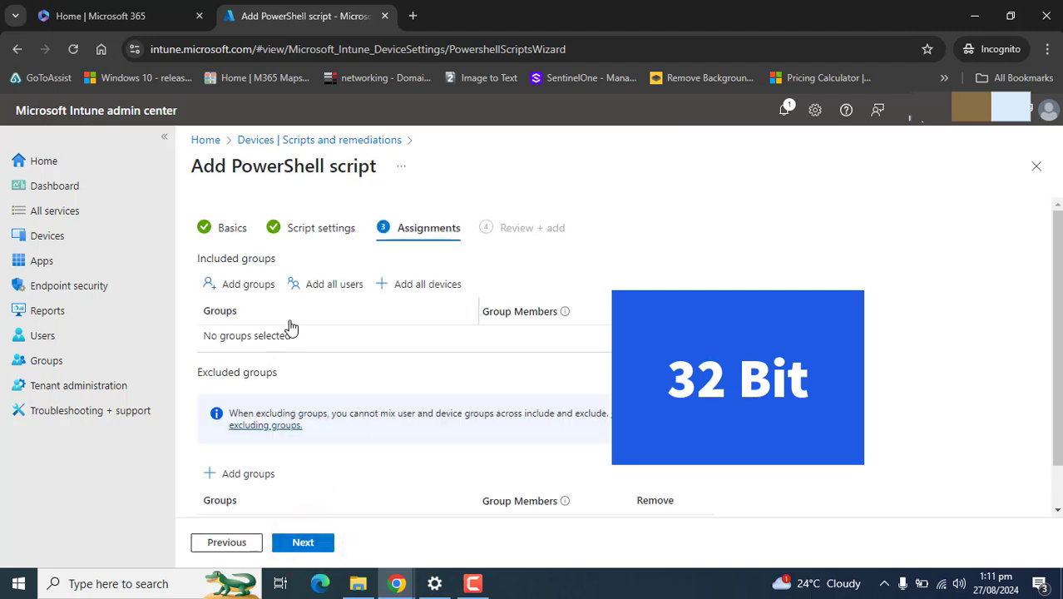
Step: Close the empty group picker and sign in to Intune in a new tab to reach All groups
{"action": "left_click", "coordinate": [248, 286]}
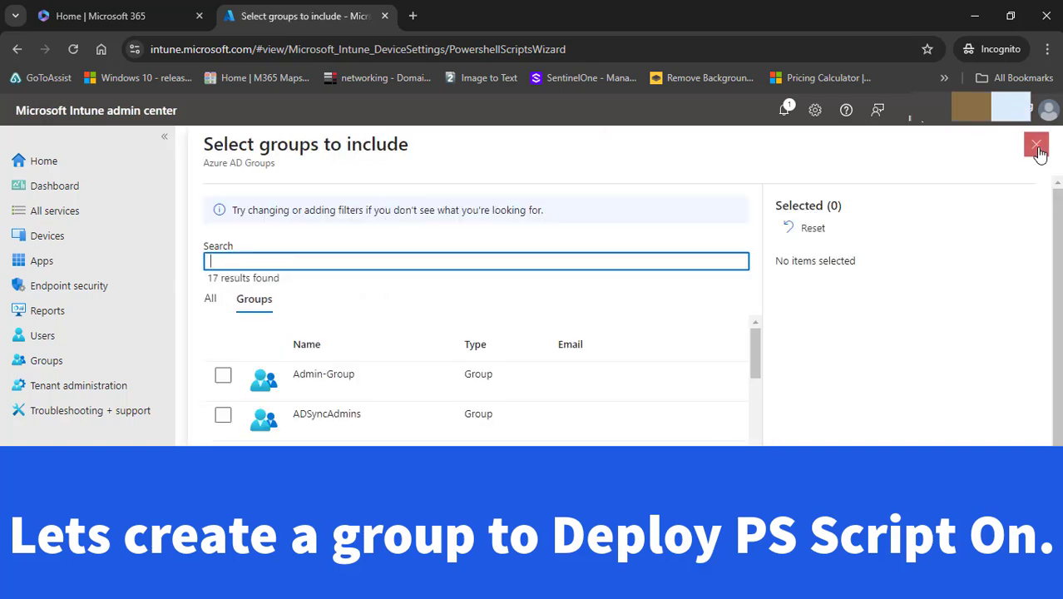
{"action": "left_click", "coordinate": [1036, 144]}
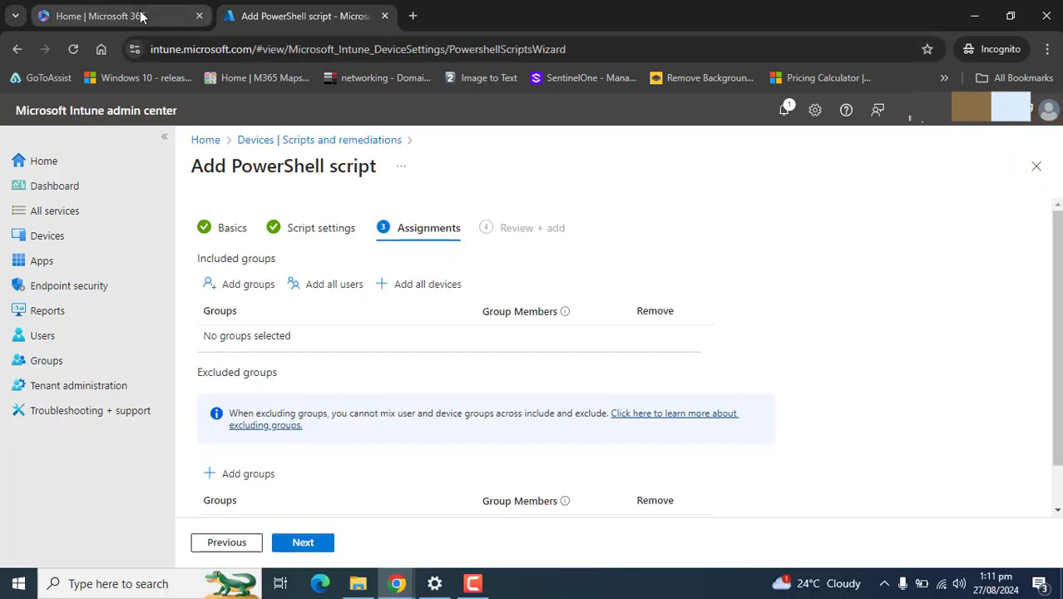
{"action": "left_click", "coordinate": [414, 18]}
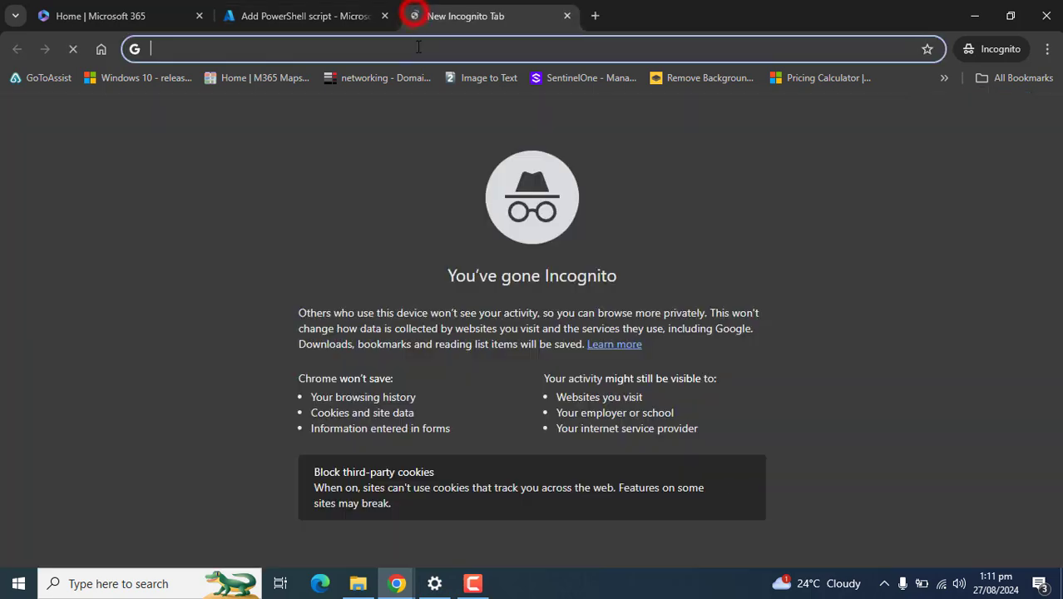
{"action": "type", "text": "intune"}
{"action": "key", "text": "Return"}
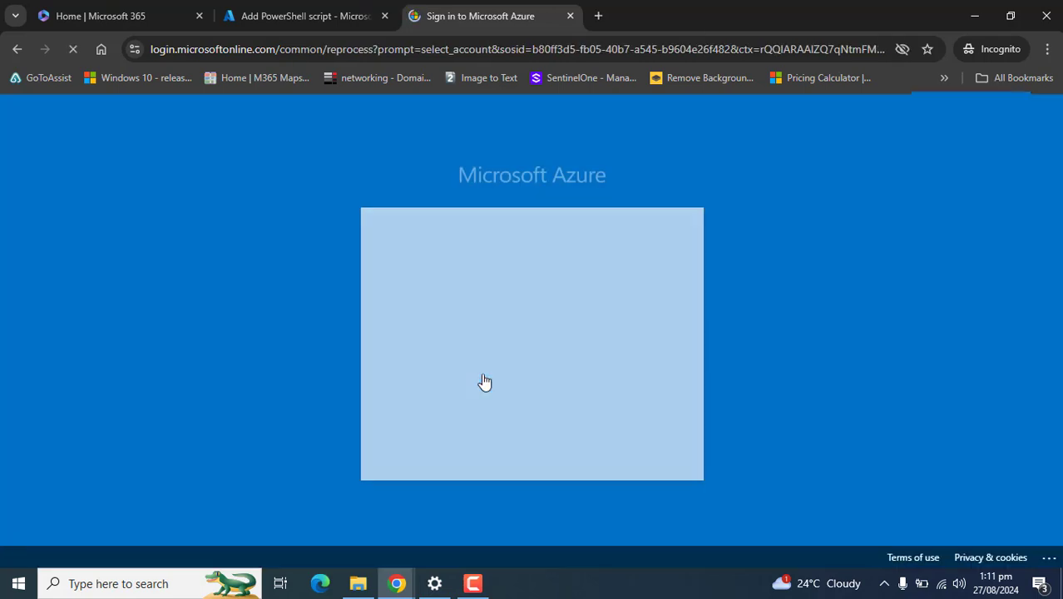
{"action": "left_click", "coordinate": [477, 349]}
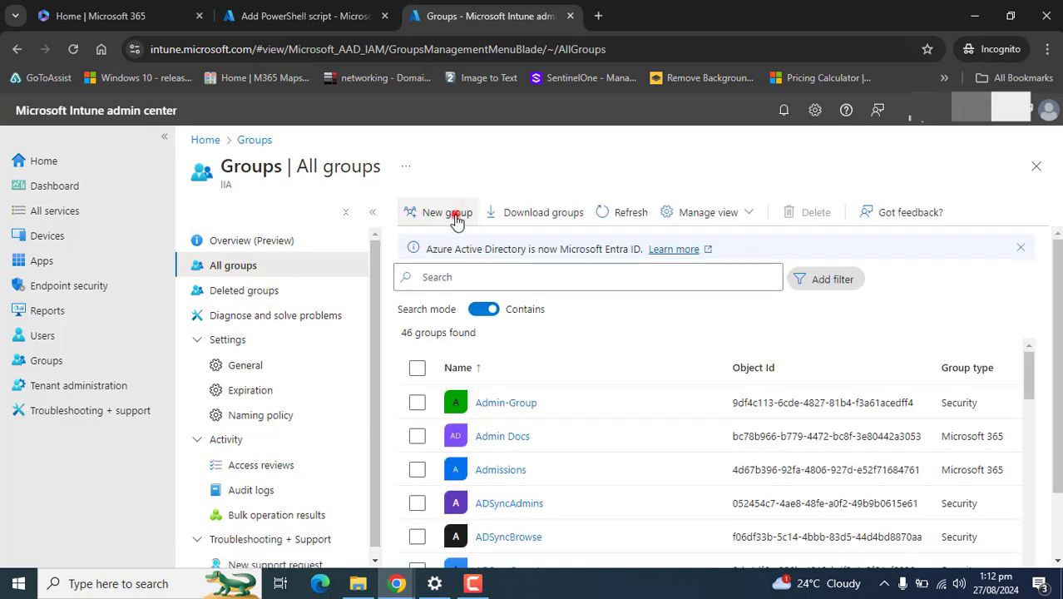
Step: Start a new group named 'Test Folder' with description 'Test folder in C Drive'
{"action": "left_click", "coordinate": [455, 216]}
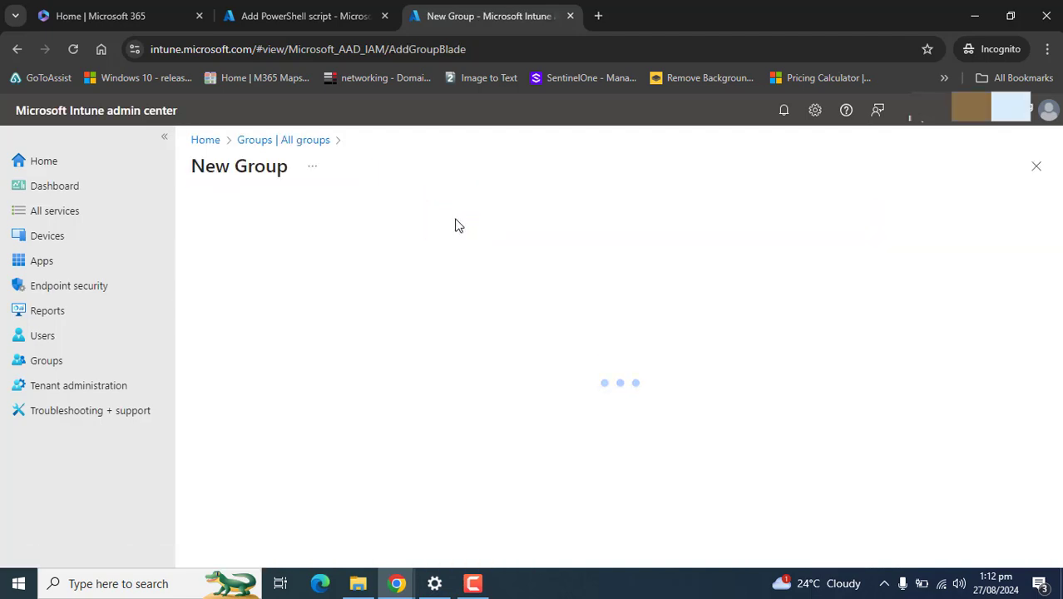
{"action": "left_click", "coordinate": [263, 313]}
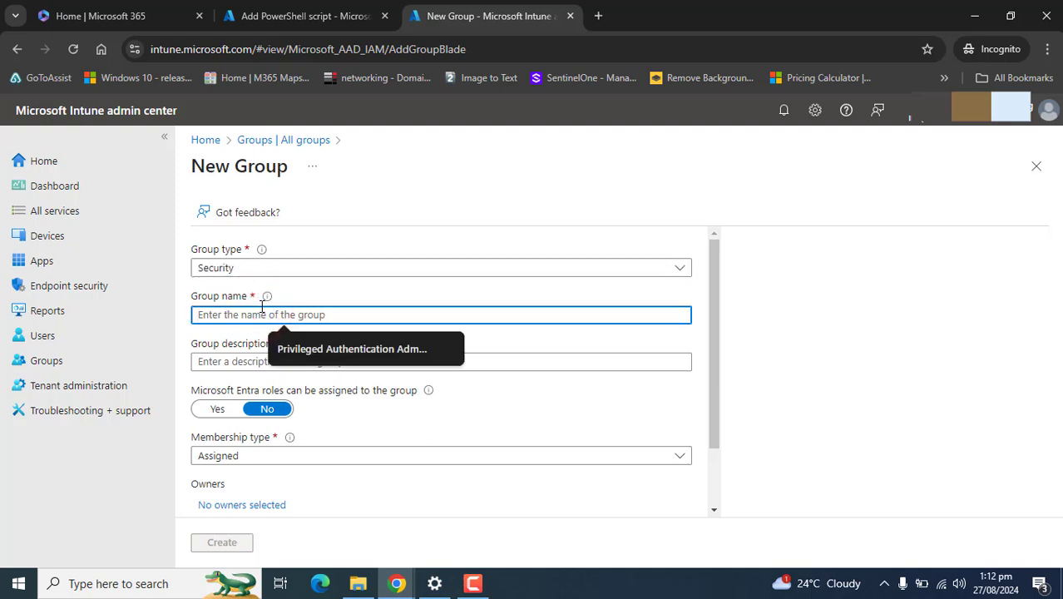
{"action": "type", "text": "Test Folder in C"}
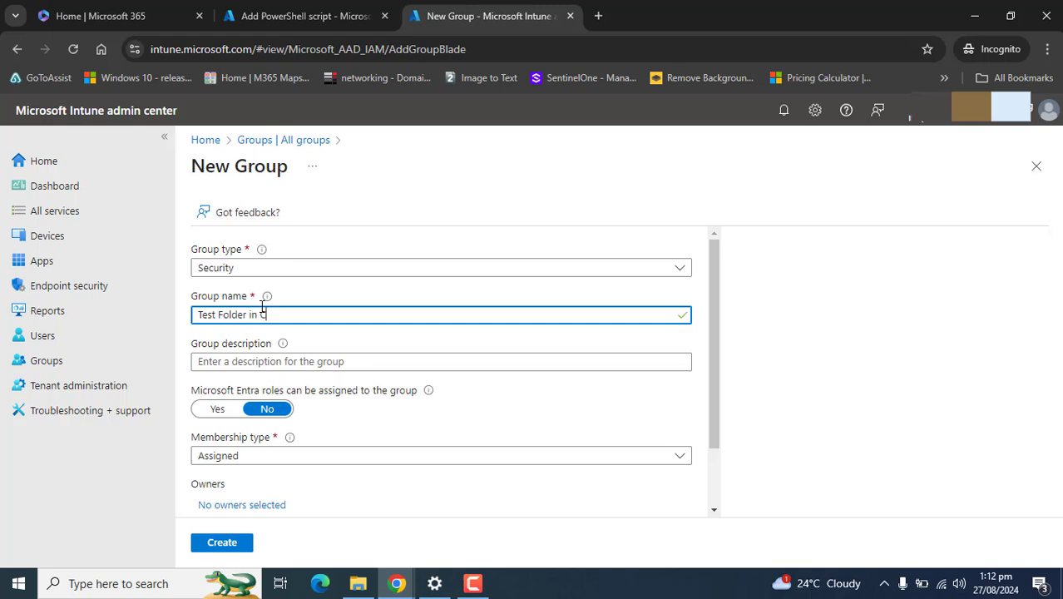
{"action": "key", "text": "BackSpace"}
{"action": "key", "text": "BackSpace"}
{"action": "key", "text": "BackSpace"}
{"action": "key", "text": "BackSpace"}
{"action": "key", "text": "BackSpace"}
{"action": "key", "text": "BackSpace"}
{"action": "left_click", "coordinate": [358, 364]}
{"action": "type", "text": "Test folder in C Drive"}
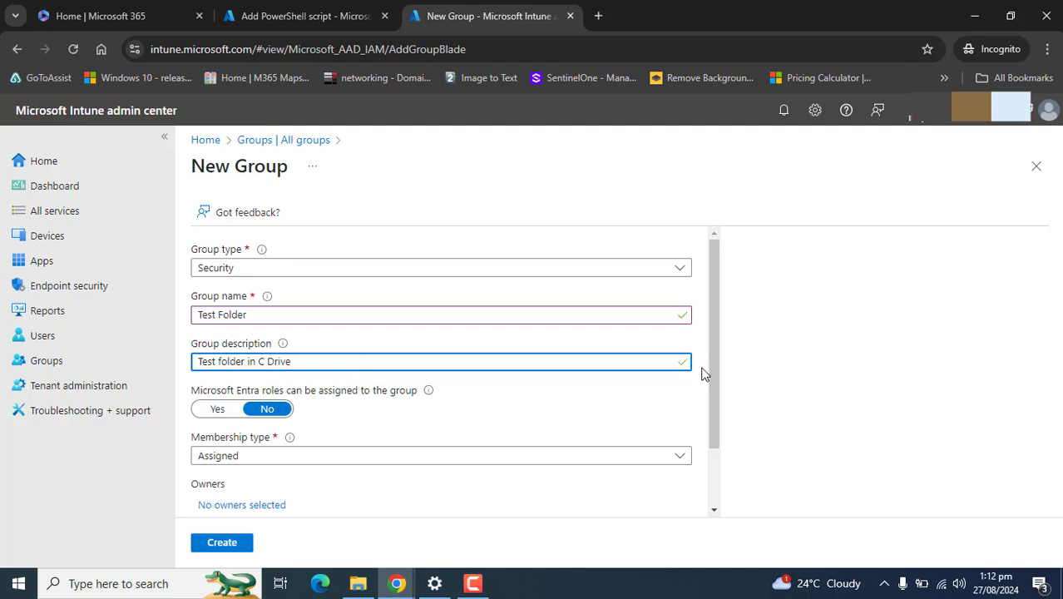
{"action": "scroll", "coordinate": [701, 374], "scroll_direction": "down", "scroll_amount": 1}
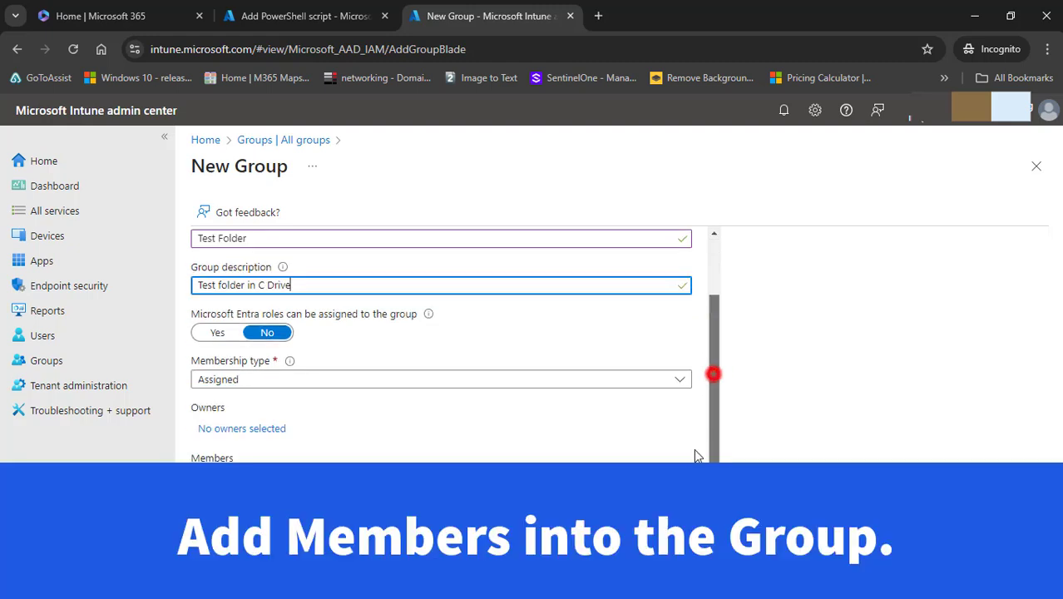
Step: Add DESKTOP-15ABKLR, DESKTOP-6DOKO7A, DESKTOP-84DG1UF and DESKTOP-BPV2AEO as members and create the group
{"action": "left_click", "coordinate": [713, 373]}
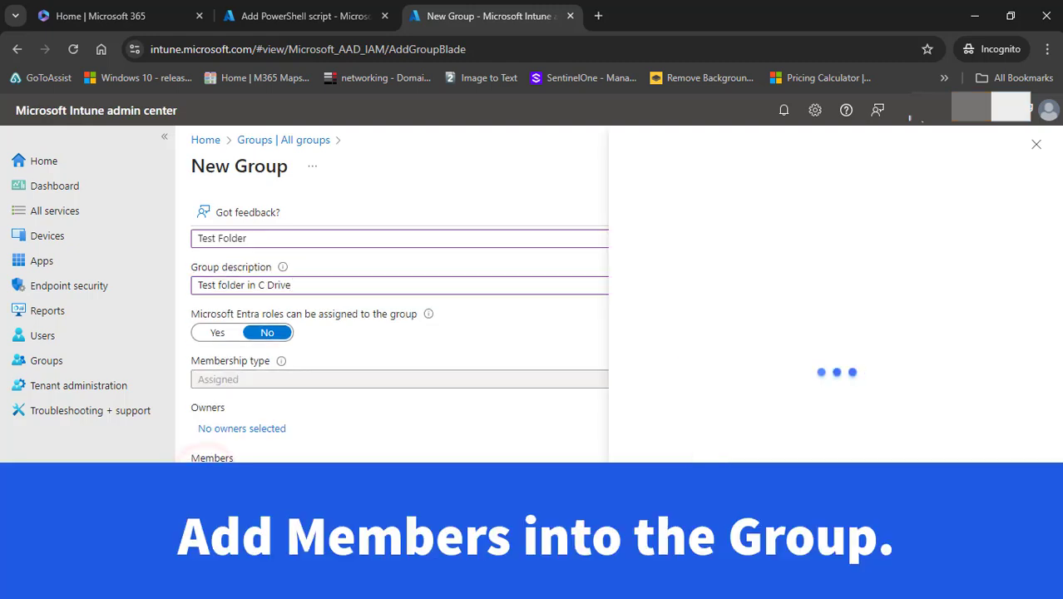
{"action": "left_click", "coordinate": [366, 301]}
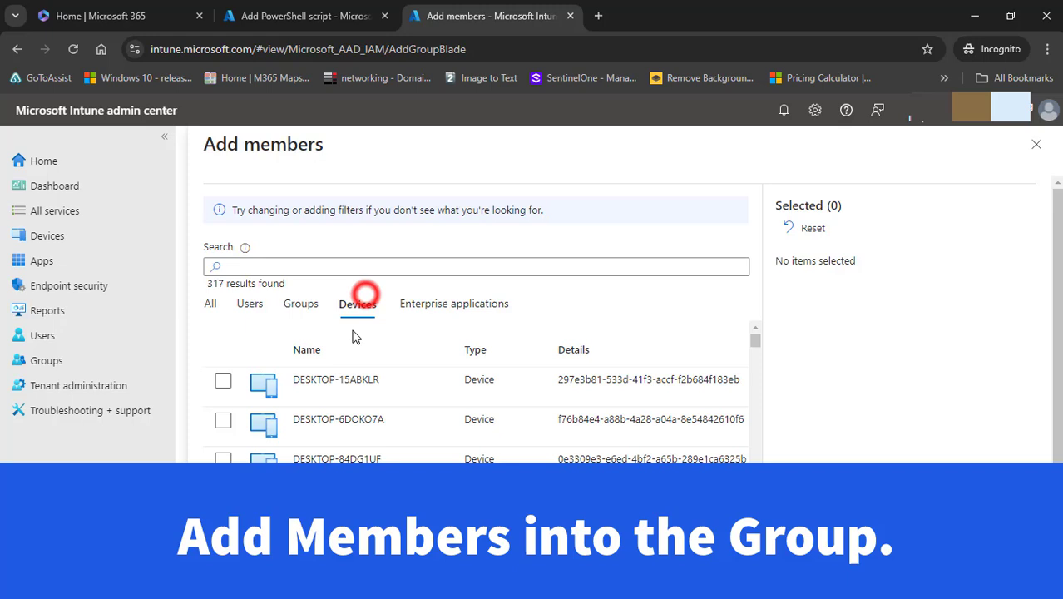
{"action": "left_click", "coordinate": [223, 381]}
{"action": "left_click", "coordinate": [223, 420]}
{"action": "left_click", "coordinate": [223, 460]}
{"action": "left_click", "coordinate": [221, 499]}
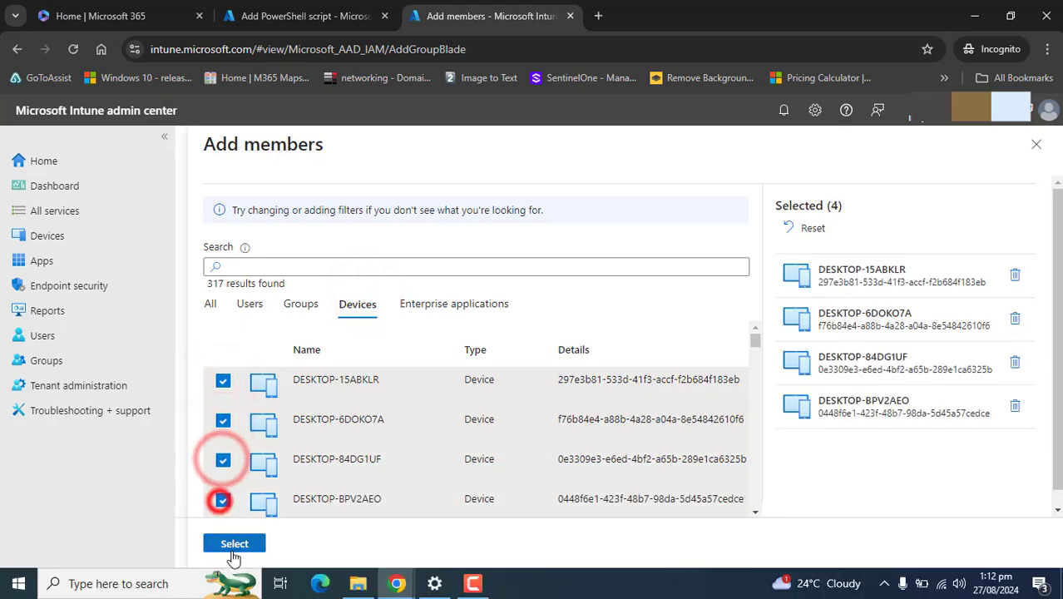
{"action": "left_click", "coordinate": [234, 545]}
{"action": "left_click", "coordinate": [224, 543]}
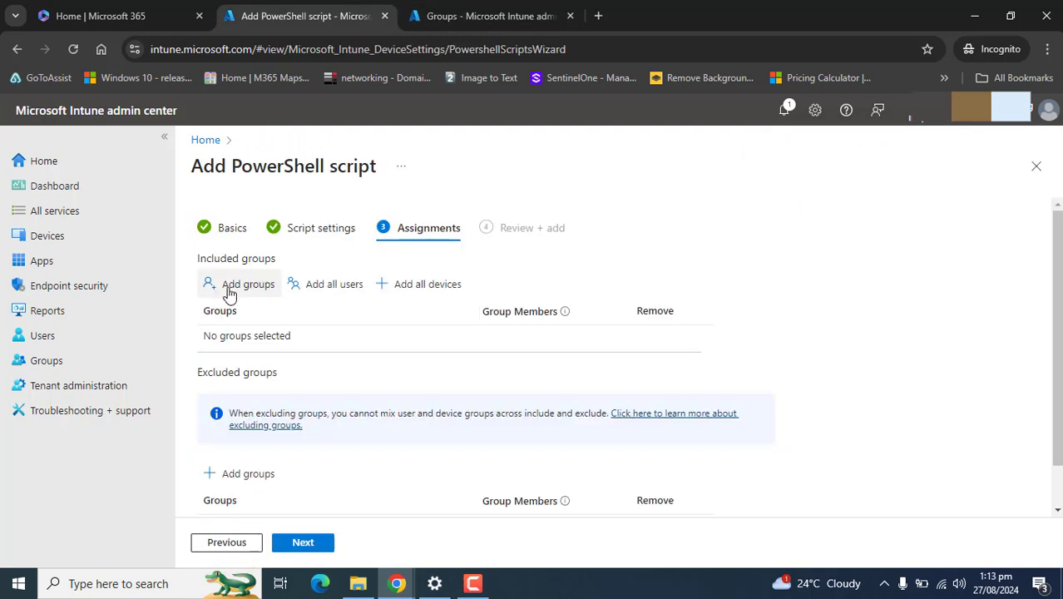
Step: Search groups for 'te' and add Test Folder as an included group
{"action": "left_click", "coordinate": [228, 284]}
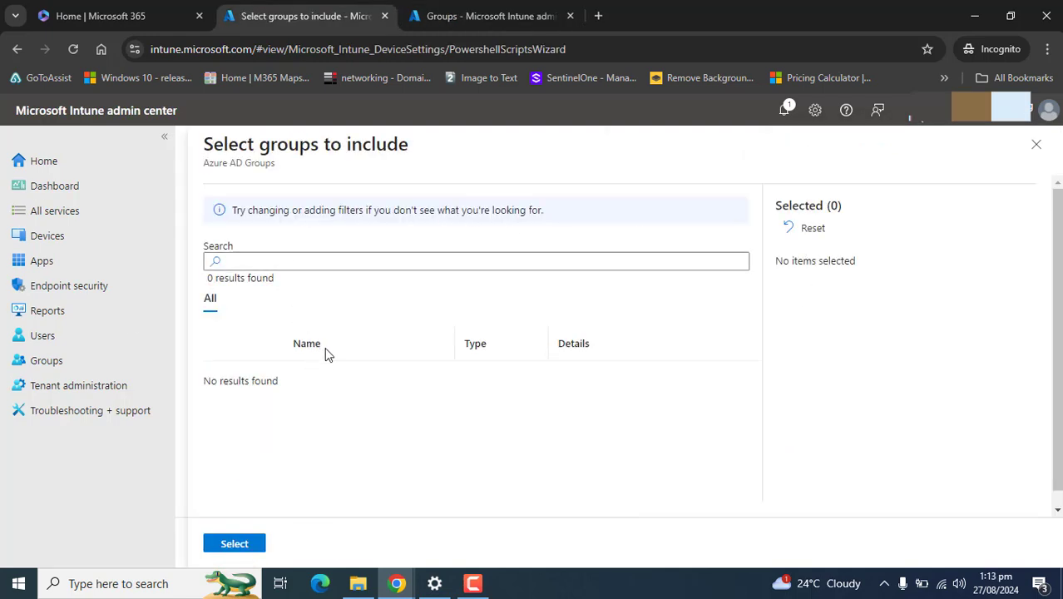
{"action": "left_click", "coordinate": [258, 300]}
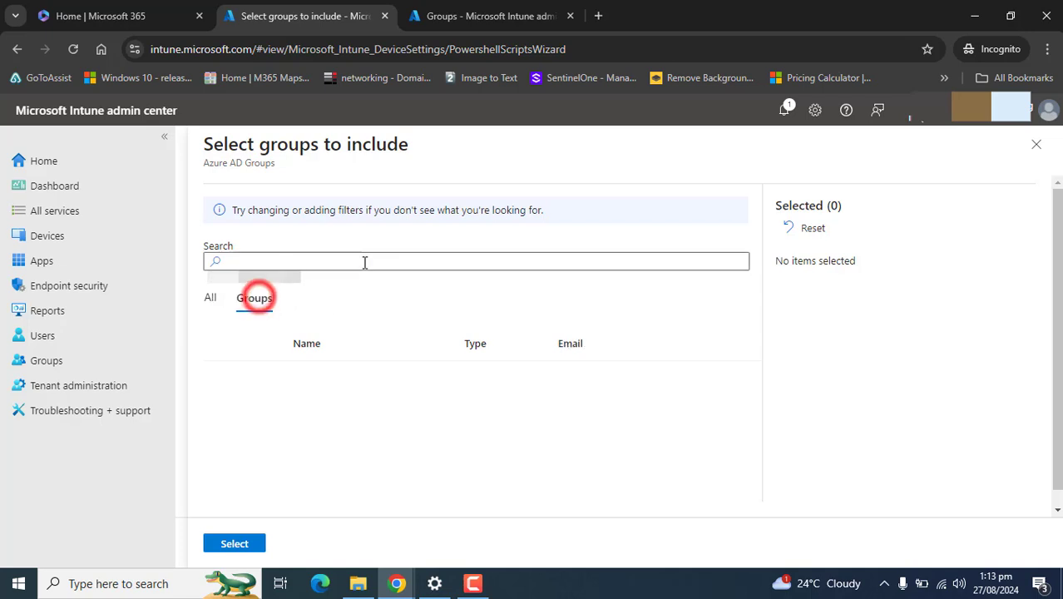
{"action": "left_click", "coordinate": [363, 262]}
{"action": "type", "text": "test"}
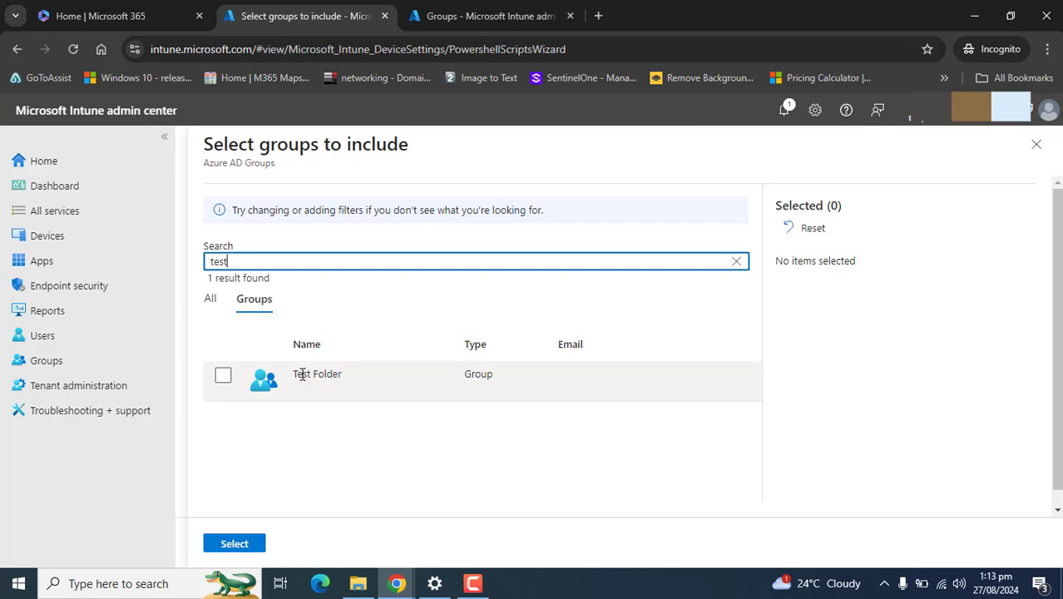
{"action": "left_click", "coordinate": [300, 376]}
{"action": "left_click", "coordinate": [235, 542]}
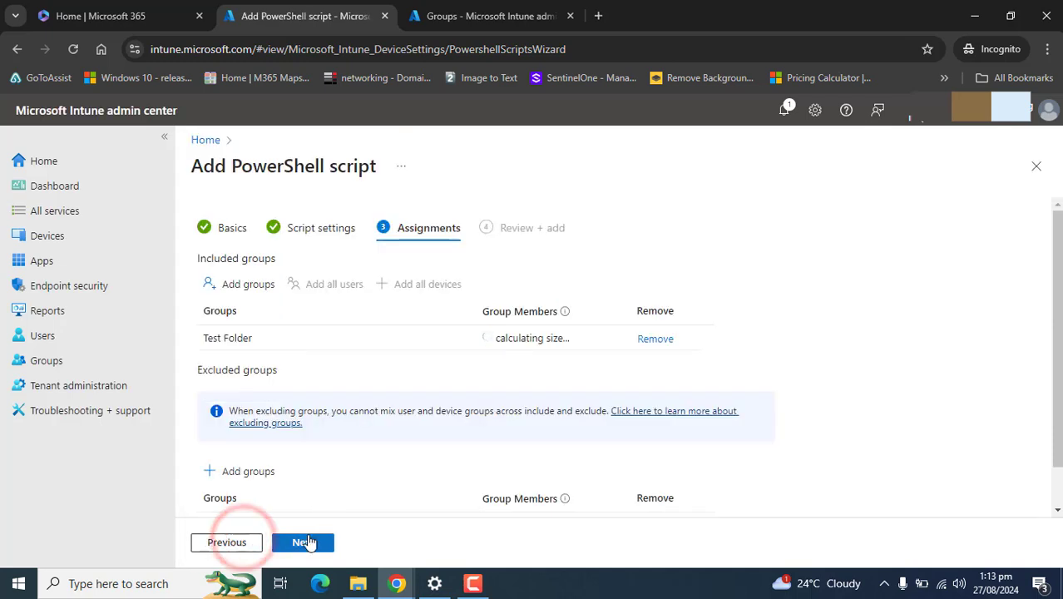
{"action": "left_click", "coordinate": [1057, 319]}
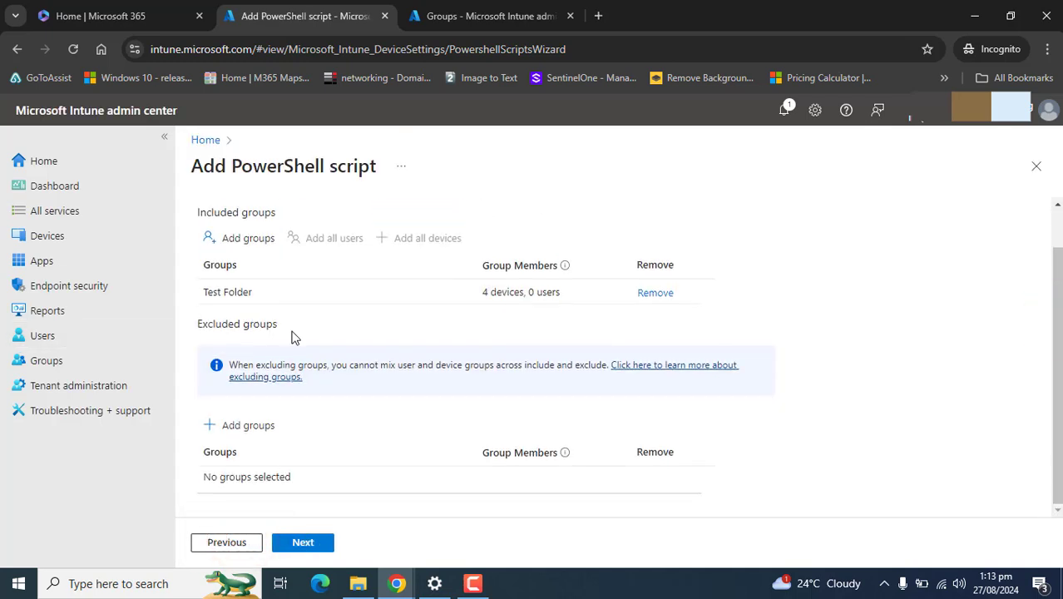
{"action": "left_click_drag", "start_coordinate": [293, 366], "coordinate": [204, 330]}
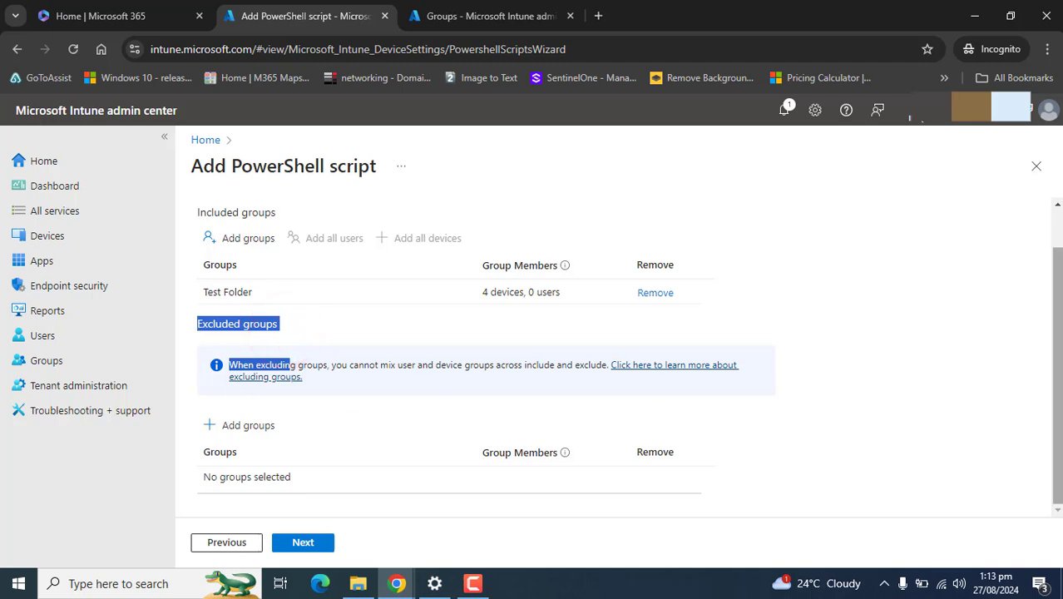
{"action": "left_click", "coordinate": [1054, 369]}
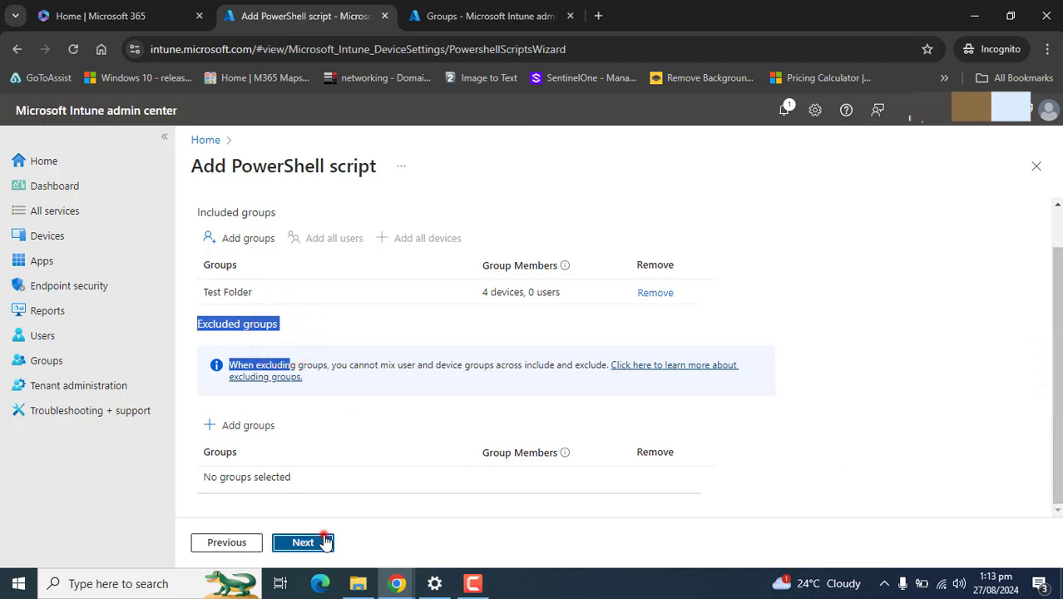
Step: Review the summary showing Test Folder with 4 devices, then add the 'Test folder group' script
{"action": "left_click", "coordinate": [323, 539]}
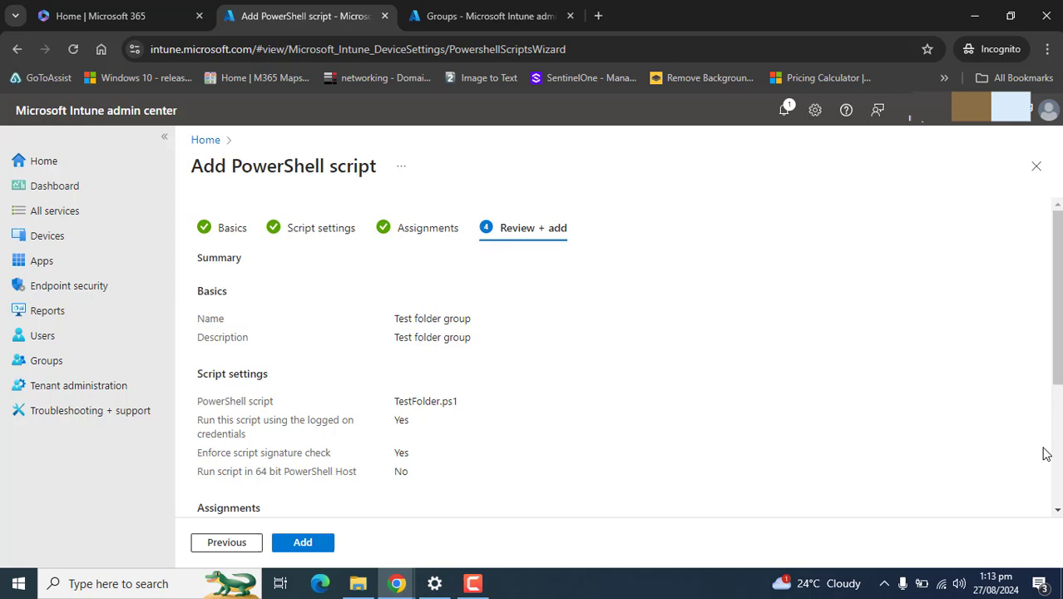
{"action": "left_click", "coordinate": [1054, 391]}
{"action": "left_click", "coordinate": [1054, 308]}
{"action": "left_click_drag", "start_coordinate": [1054, 308], "coordinate": [1054, 433]}
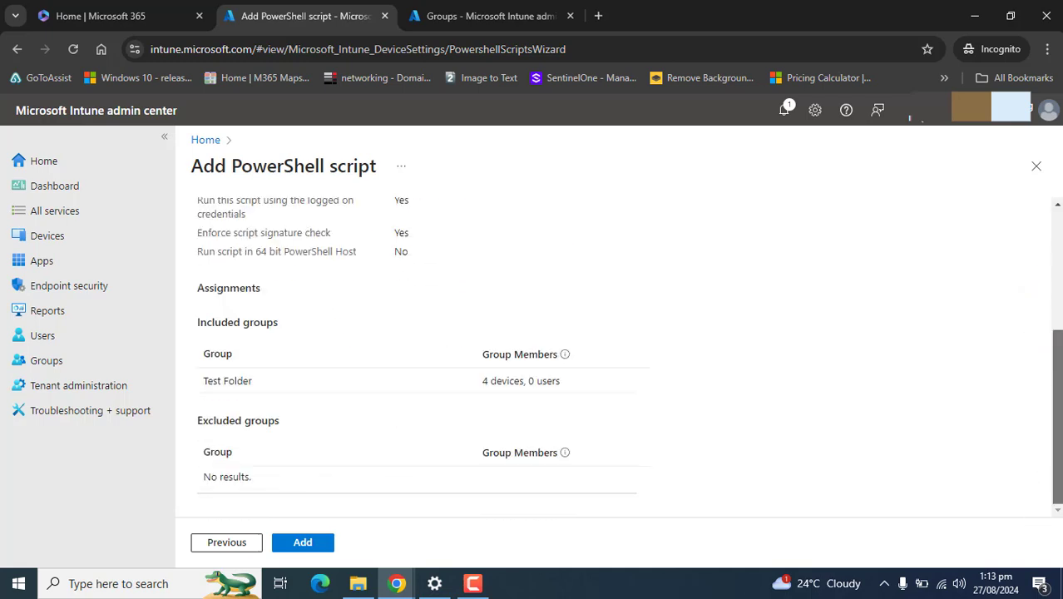
{"action": "left_click_drag", "start_coordinate": [439, 378], "coordinate": [572, 392]}
{"action": "left_click", "coordinate": [853, 436]}
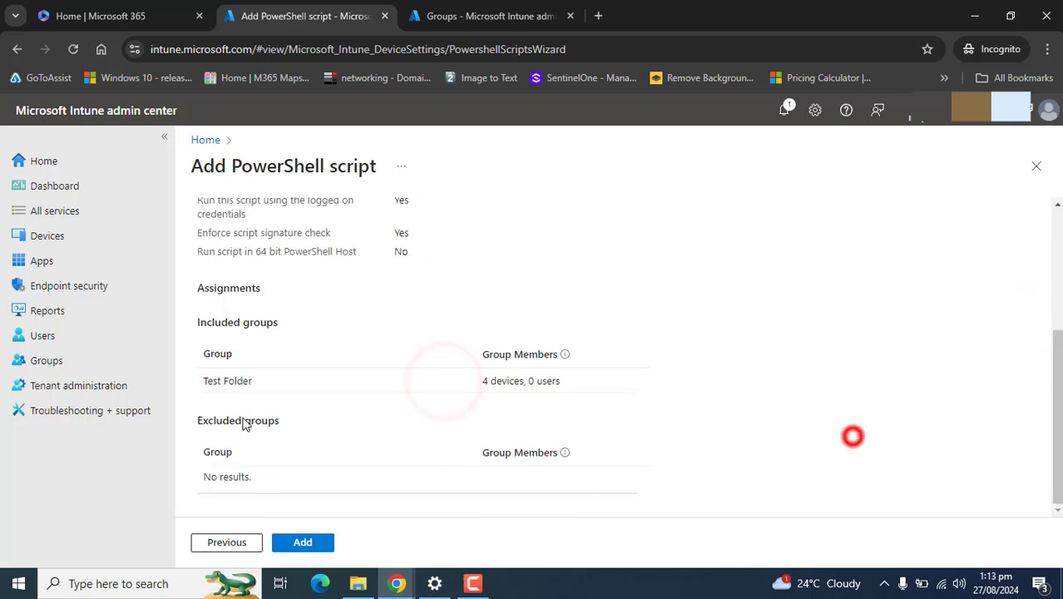
{"action": "left_click_drag", "start_coordinate": [199, 353], "coordinate": [221, 355]}
{"action": "left_click_drag", "start_coordinate": [1058, 388], "coordinate": [1058, 385]}
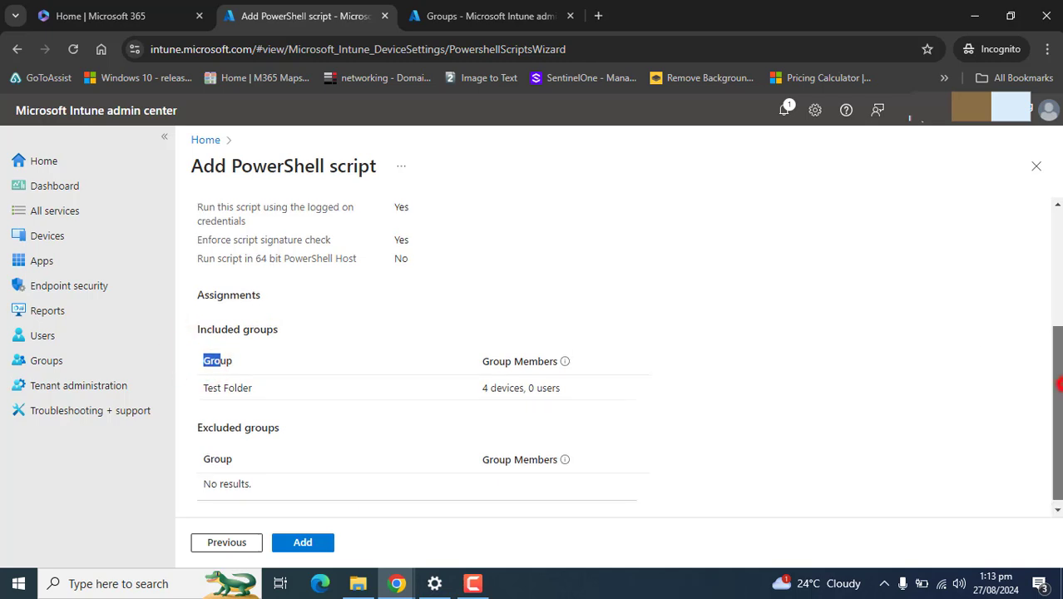
{"action": "scroll", "coordinate": [705, 283], "scroll_direction": "up", "scroll_amount": 3}
{"action": "left_click", "coordinate": [314, 544]}
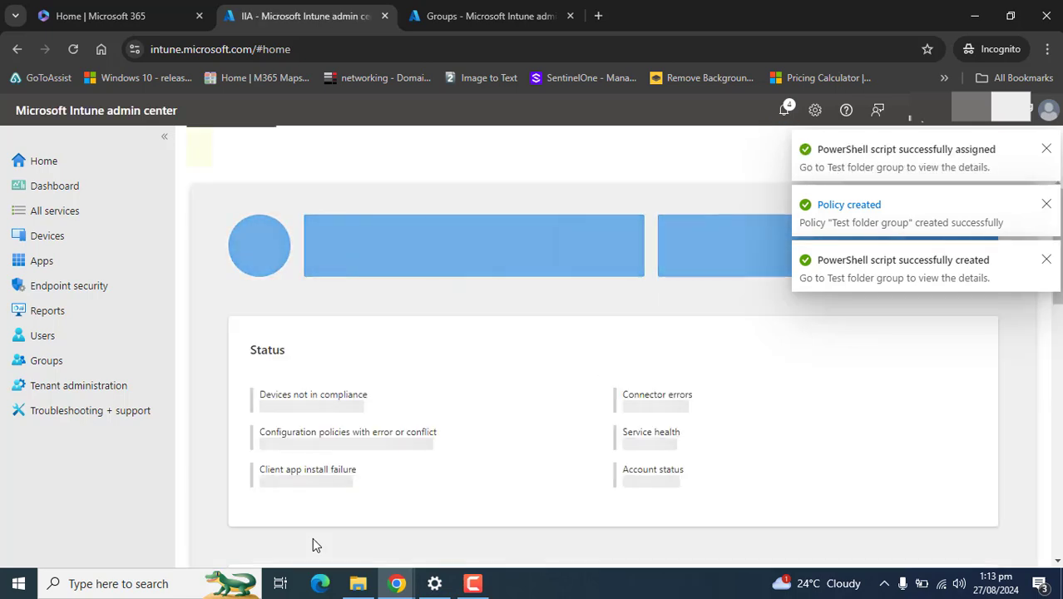
Step: Open the 'Test folder group' script from Devices > Scripts and remediations > Platform scripts
{"action": "left_click", "coordinate": [47, 236]}
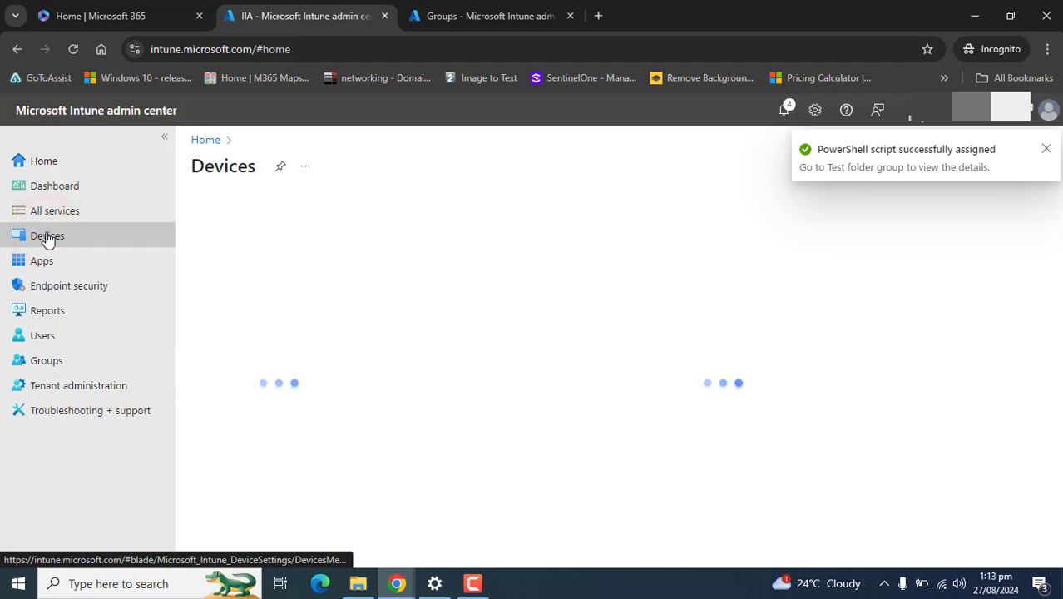
{"action": "left_click_drag", "start_coordinate": [370, 316], "coordinate": [368, 399]}
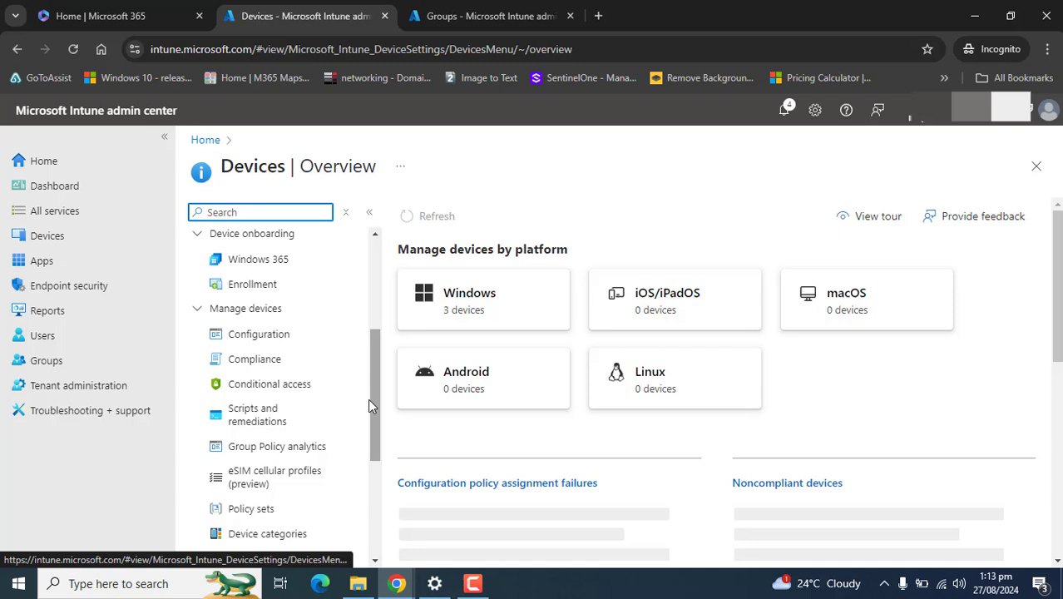
{"action": "left_click", "coordinate": [290, 416]}
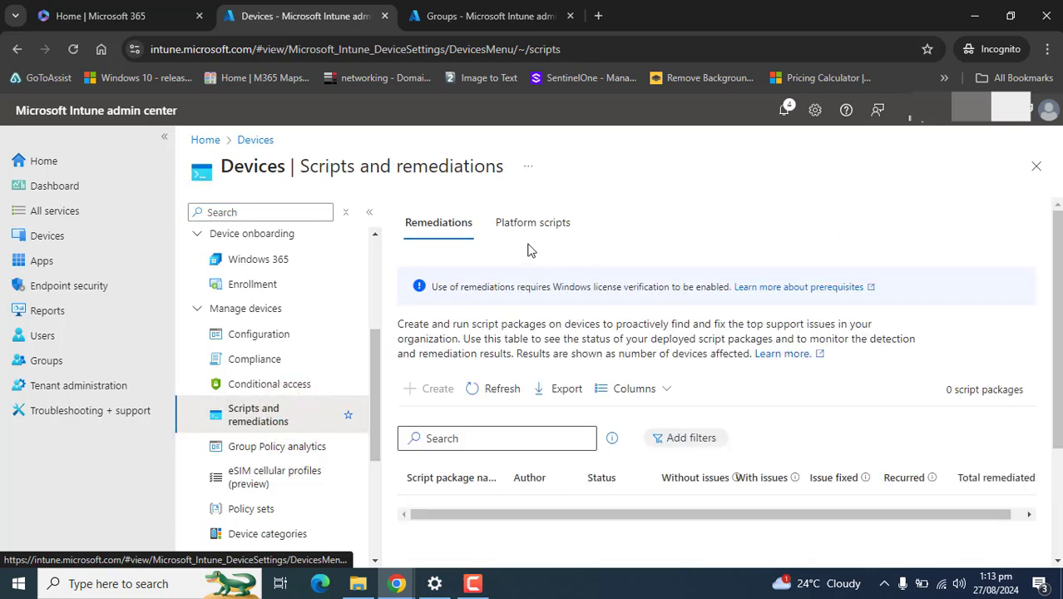
{"action": "left_click", "coordinate": [517, 234]}
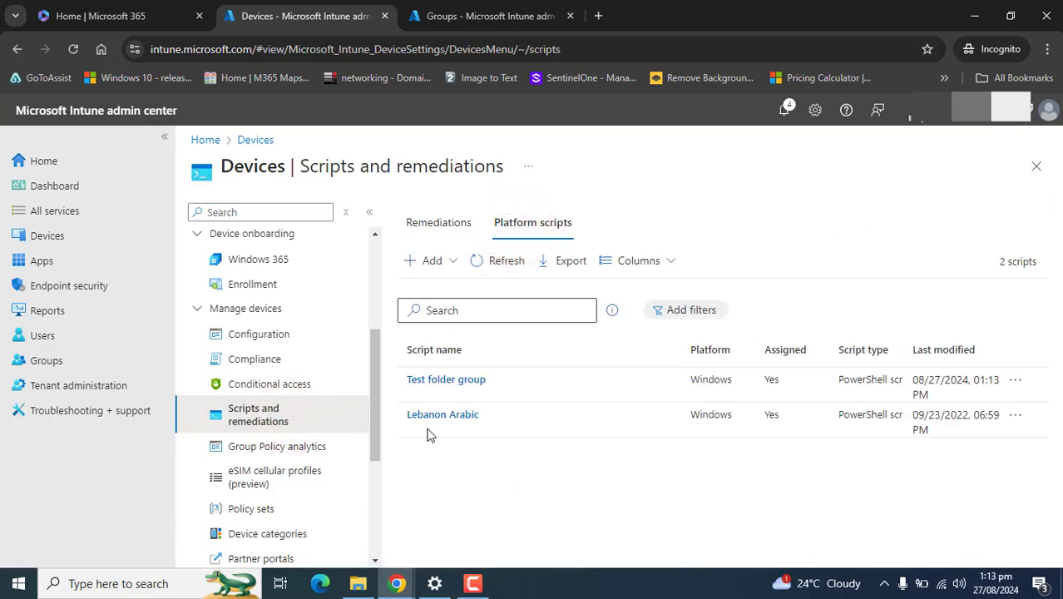
{"action": "left_click", "coordinate": [434, 381]}
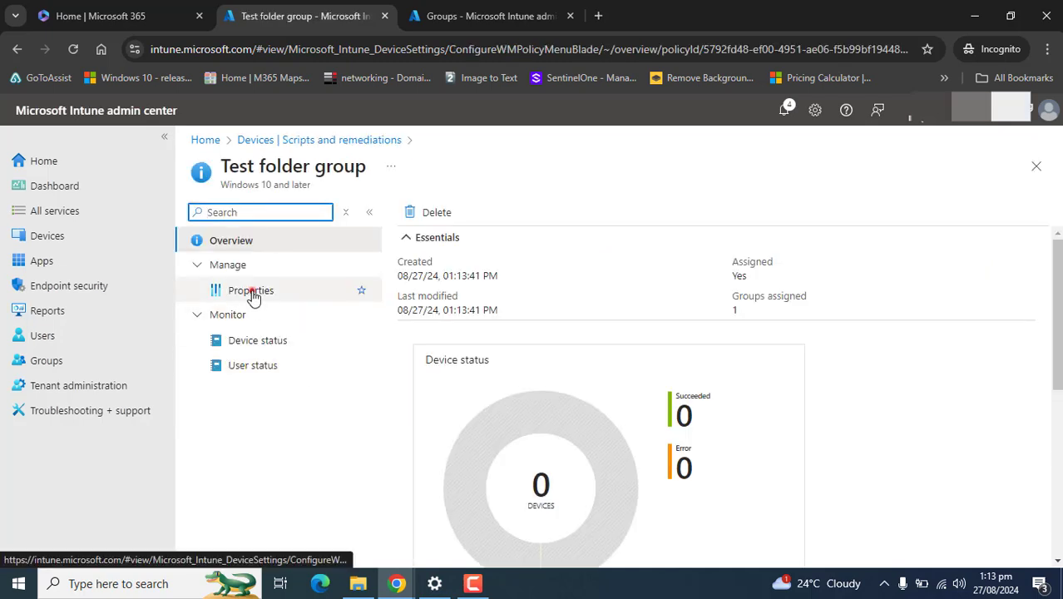
{"action": "left_click", "coordinate": [253, 295]}
{"action": "left_click", "coordinate": [245, 240]}
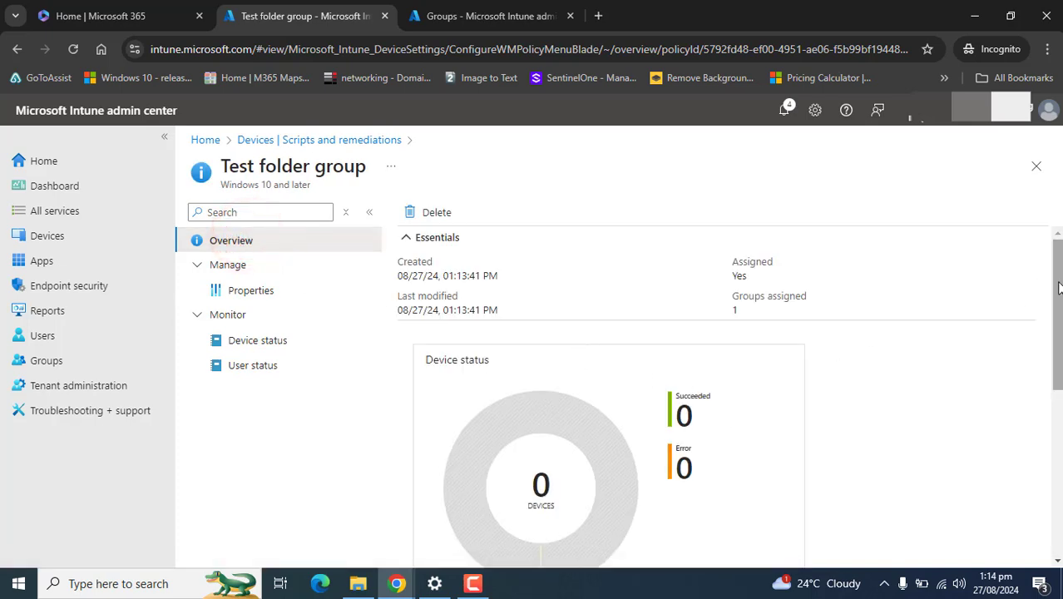
{"action": "scroll", "coordinate": [1051, 284], "scroll_direction": "down", "scroll_amount": 5}
{"action": "scroll", "coordinate": [567, 260], "scroll_direction": "up", "scroll_amount": 5}
{"action": "mouse_move", "coordinate": [1060, 297]}
{"action": "left_mouse_down"}
{"action": "mouse_move", "coordinate": [1054, 289]}
{"action": "mouse_move", "coordinate": [1047, 354]}
{"action": "mouse_move", "coordinate": [1058, 292]}
{"action": "left_mouse_up"}
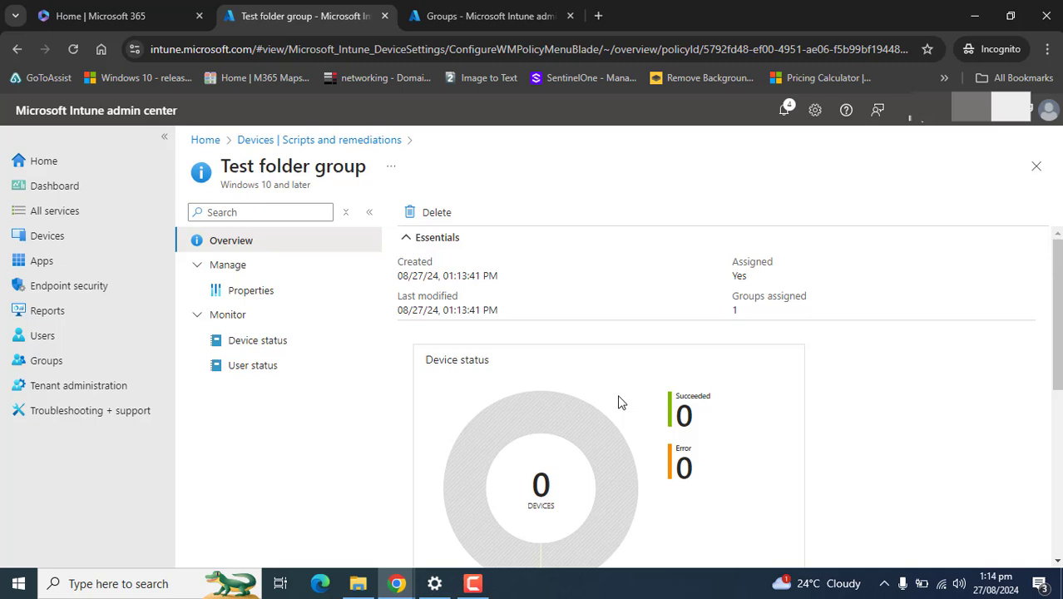
{"action": "left_click_drag", "start_coordinate": [1058, 330], "coordinate": [1043, 481]}
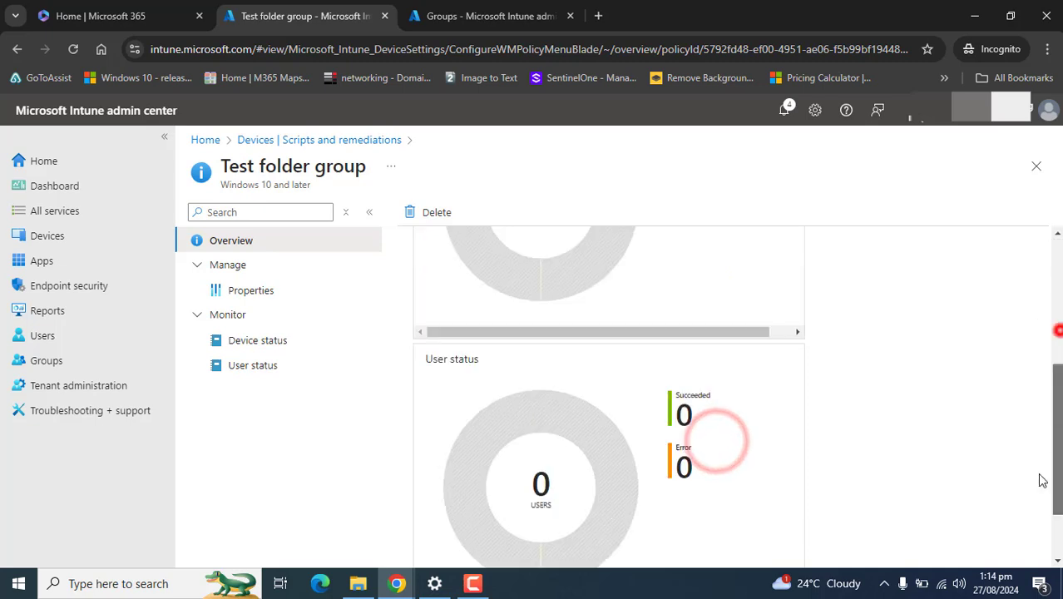
{"action": "scroll", "coordinate": [1036, 474], "scroll_direction": "down", "scroll_amount": 2}
{"action": "scroll", "coordinate": [707, 333], "scroll_direction": "up", "scroll_amount": 10}
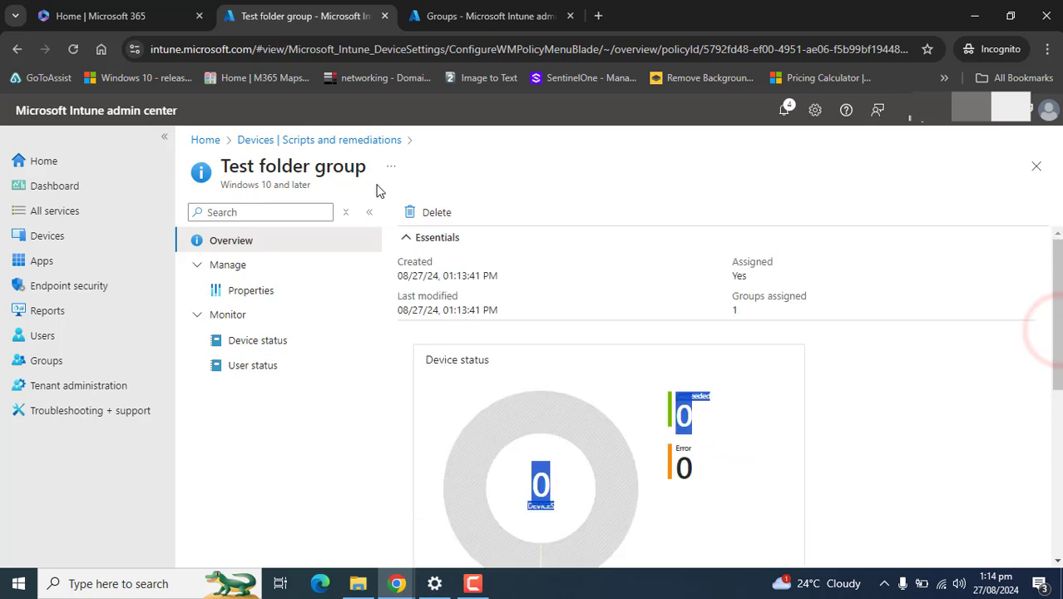
Step: Check the properties (TestFolder.ps1, Test Folder group included), then view Device status
{"action": "left_click", "coordinate": [241, 291]}
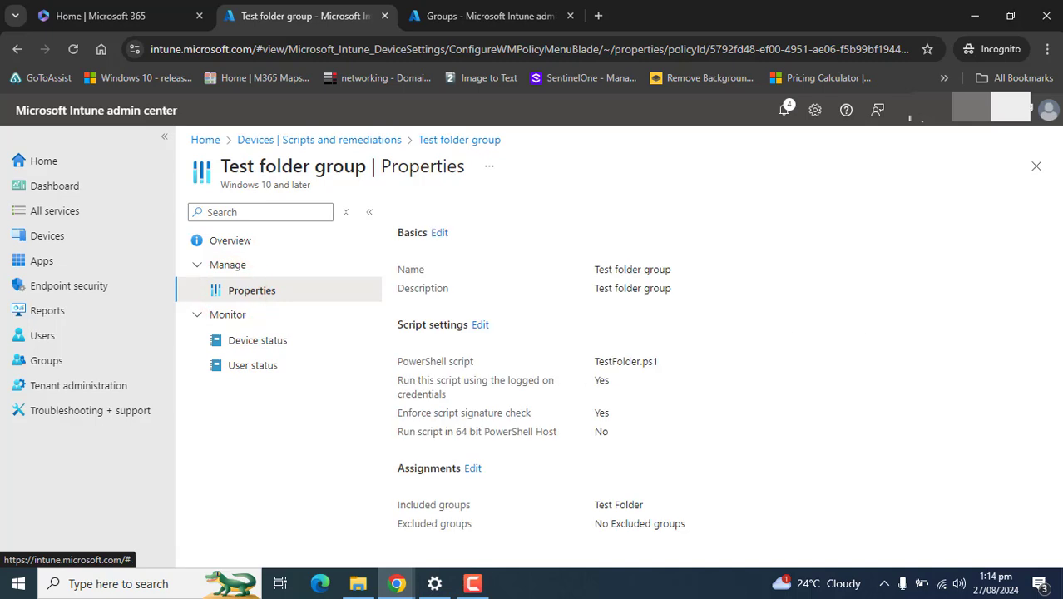
{"action": "double_click", "coordinate": [648, 363]}
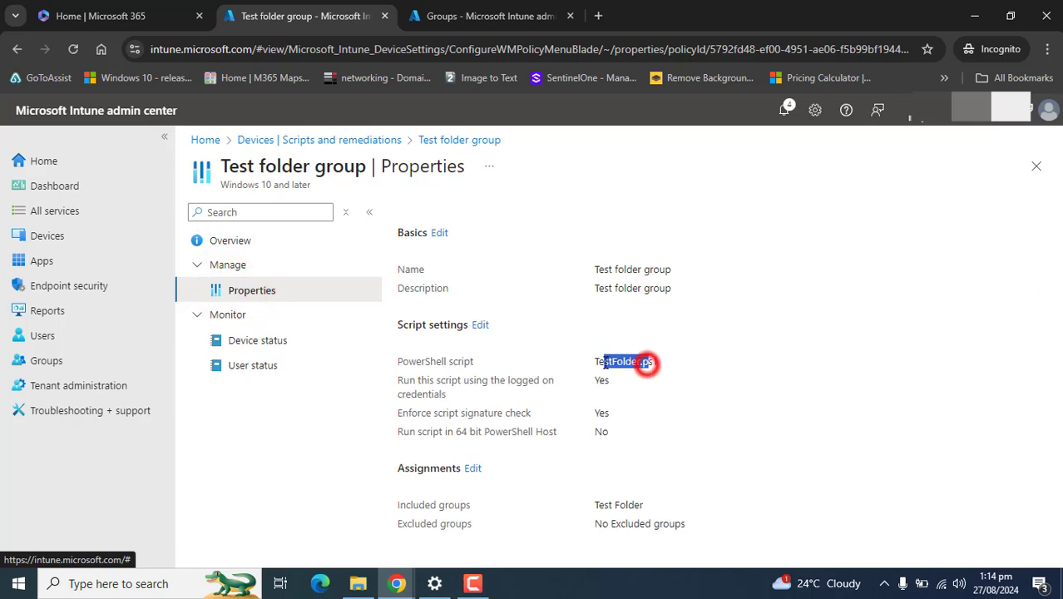
{"action": "left_click", "coordinate": [480, 326]}
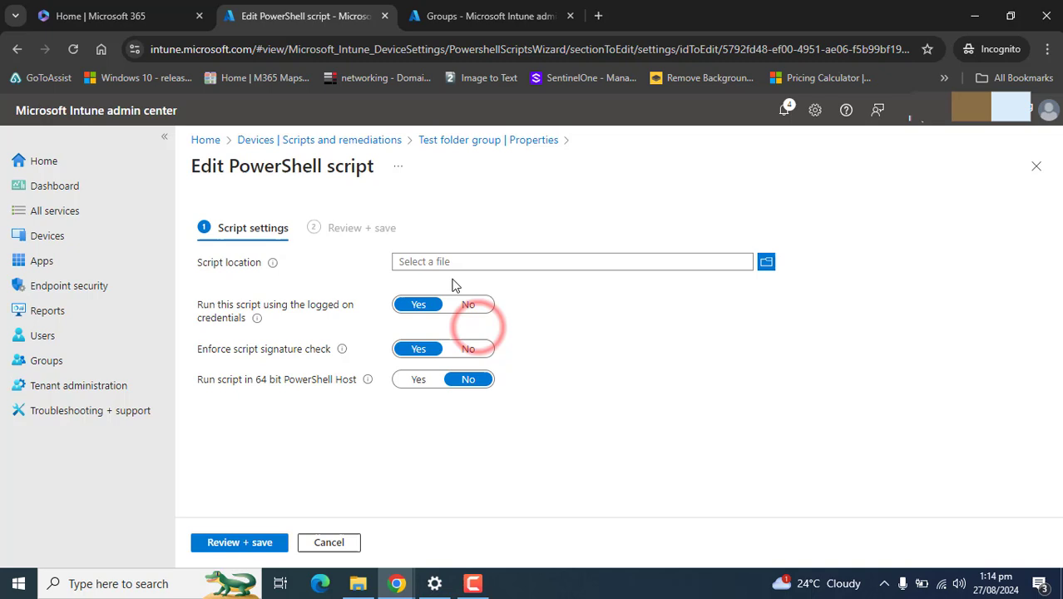
{"action": "left_click", "coordinate": [10, 48]}
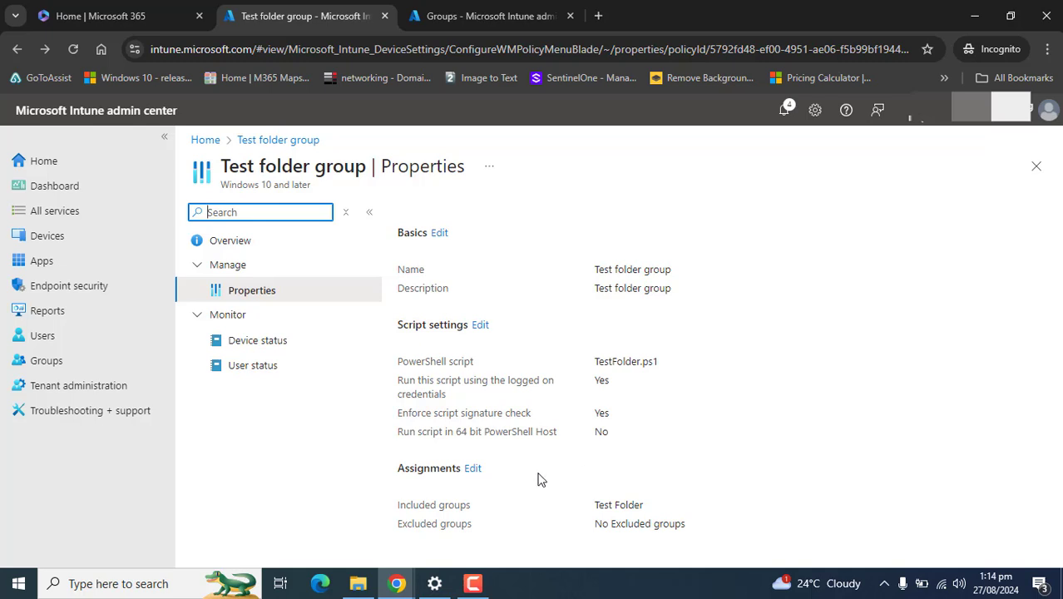
{"action": "triple_click", "coordinate": [662, 507]}
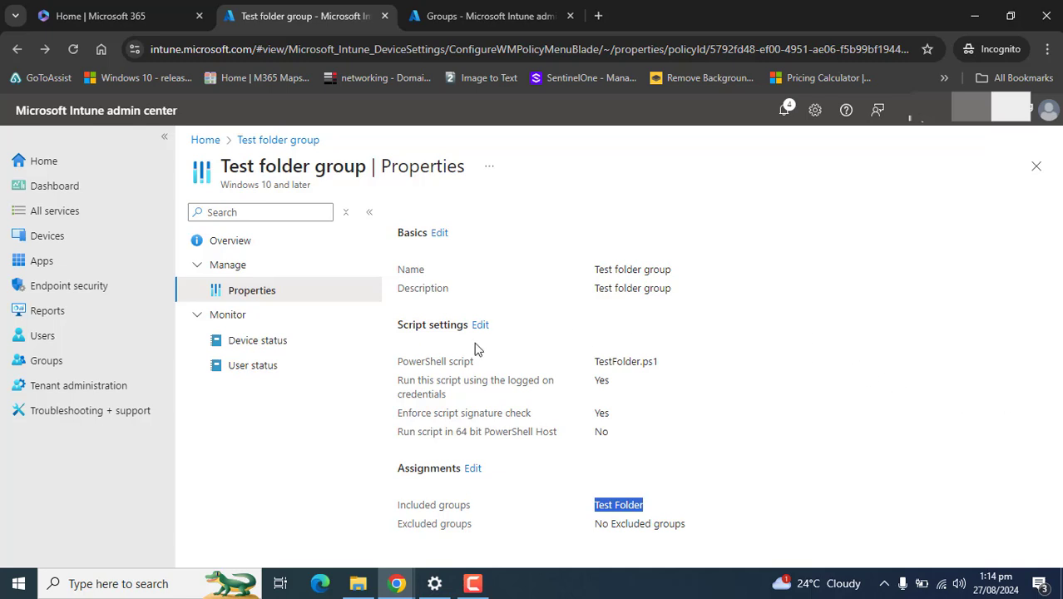
{"action": "left_click", "coordinate": [255, 337]}
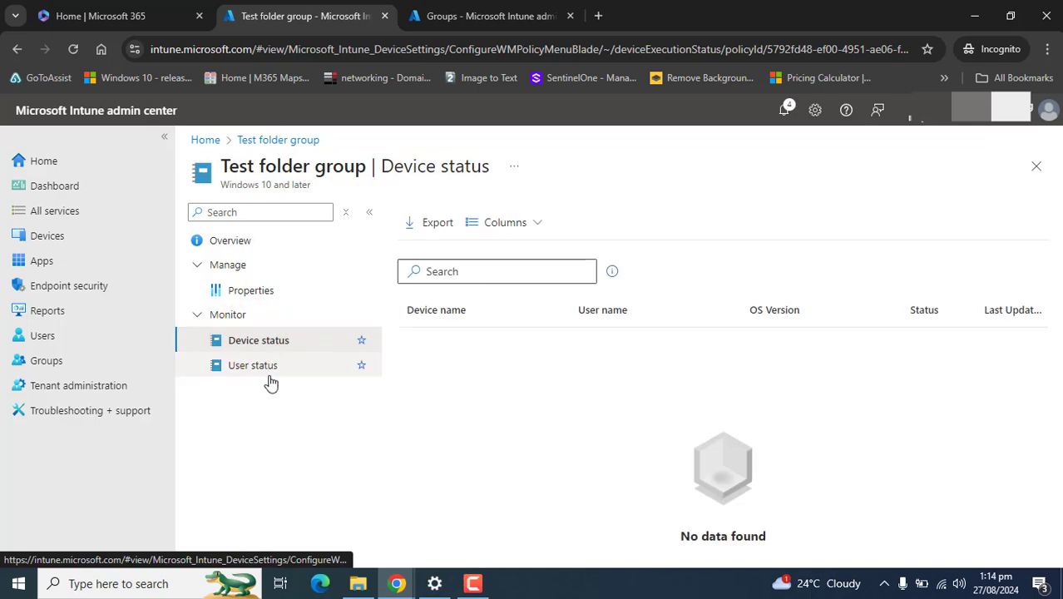
Step: View the 'Test folder group' script's User status page under Monitor
{"action": "left_click", "coordinate": [267, 373]}
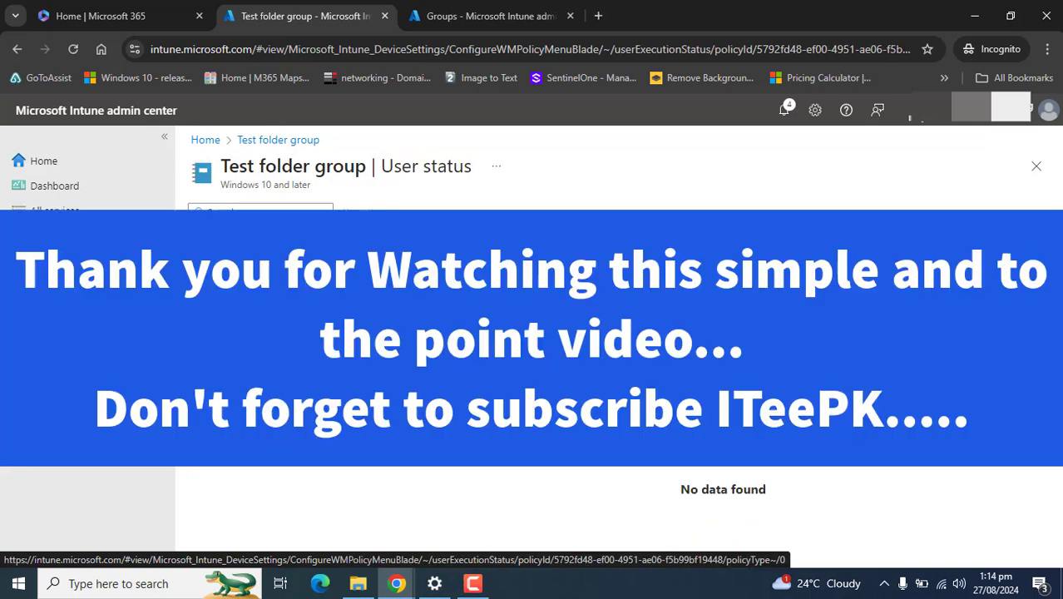